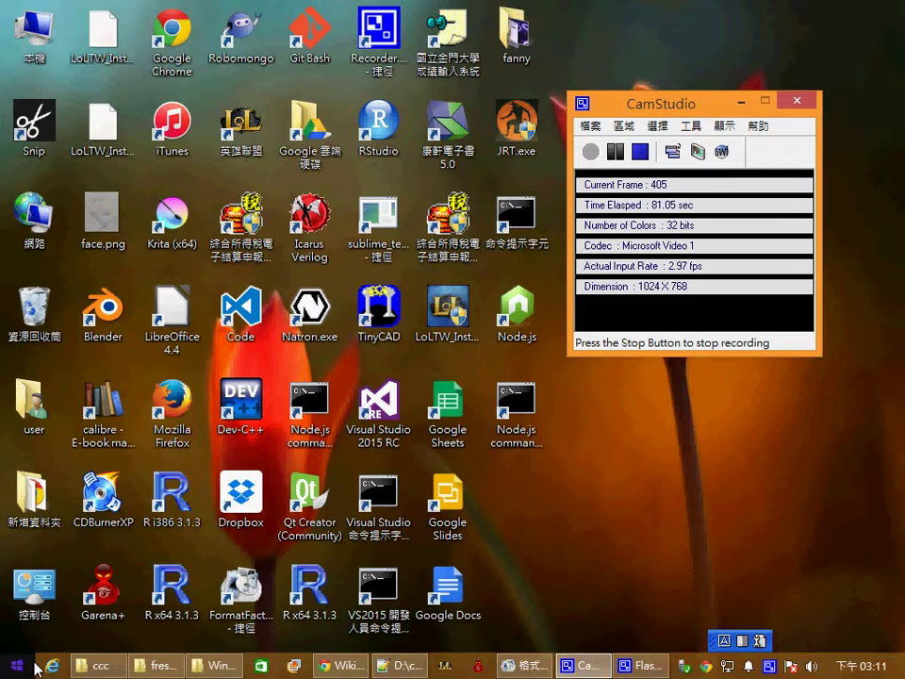
key(super)
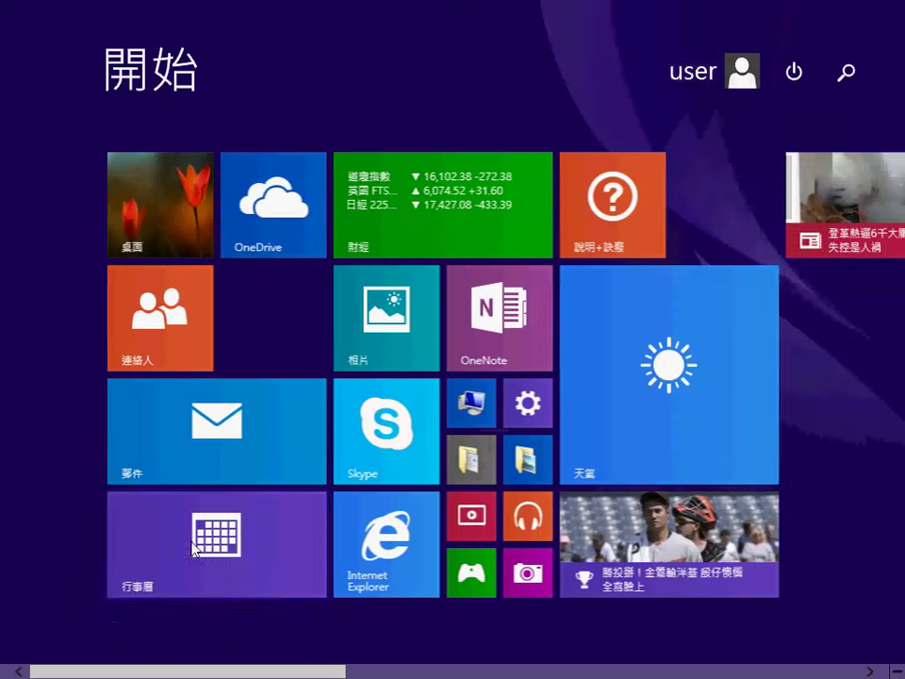
click(121, 632)
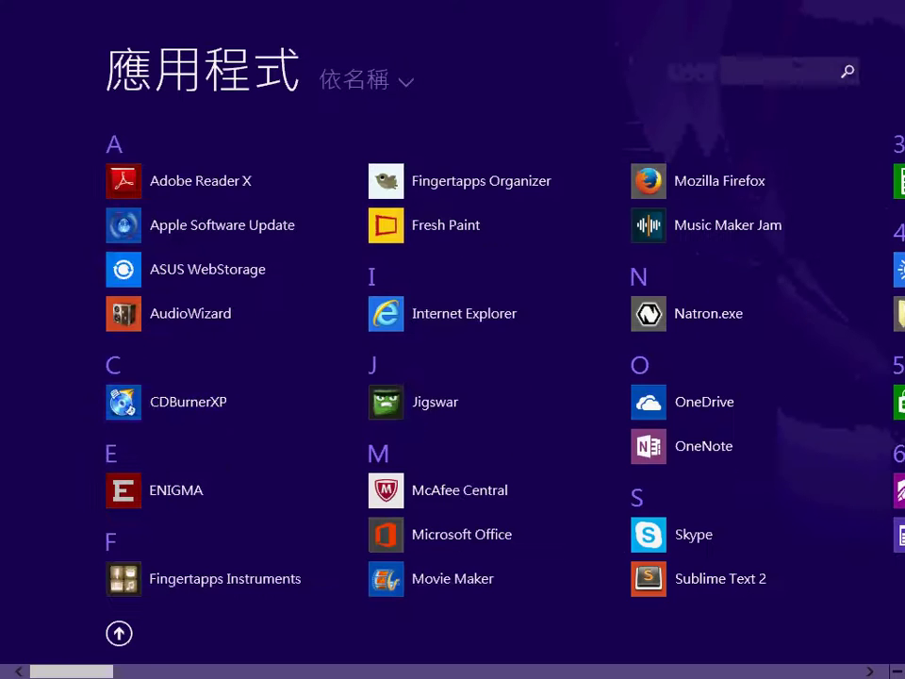
mouse_move(97, 670)
mouse_down()
mouse_move(177, 672)
mouse_move(93, 672)
mouse_up()
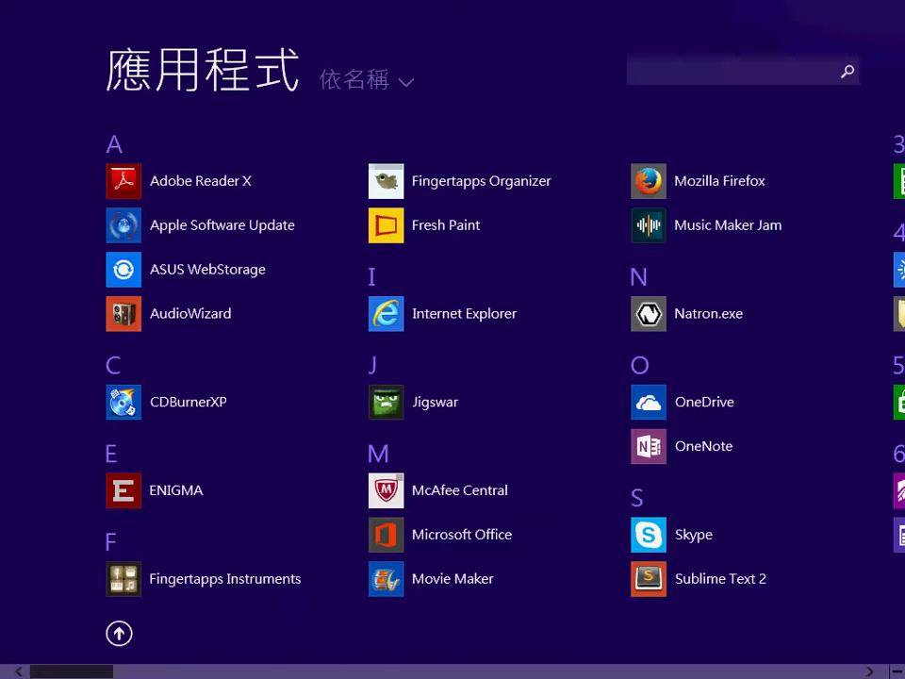
click(119, 635)
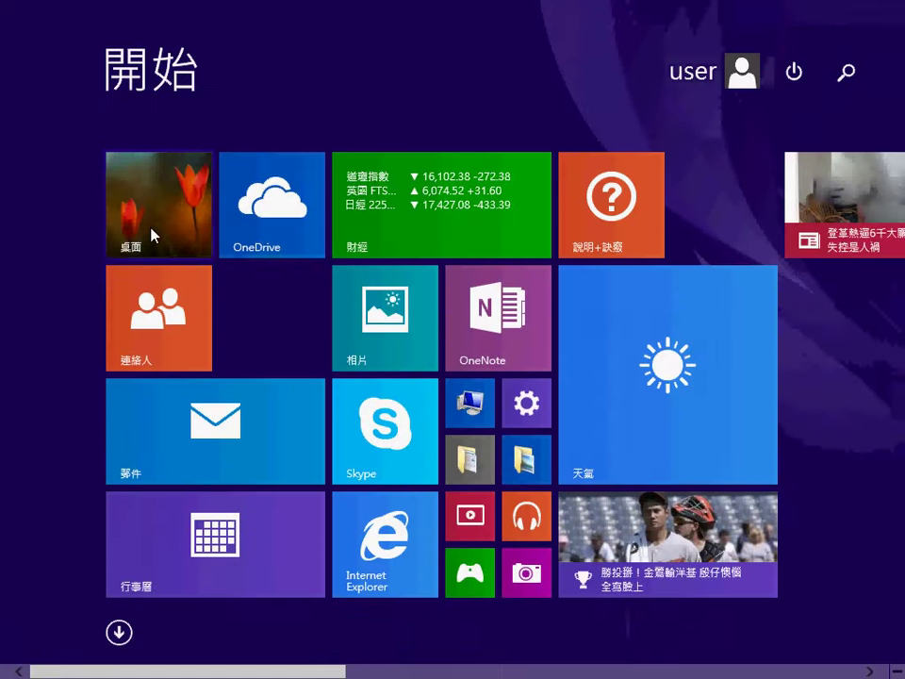
click(151, 234)
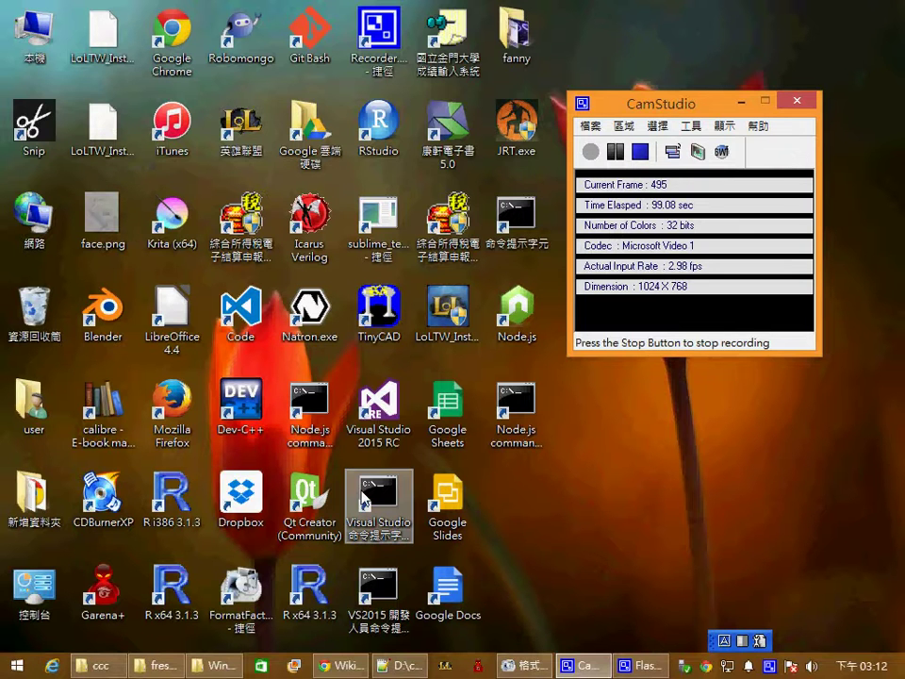
Find 命令提示字元 under Windows 系統 in the full list of installed apps and open its file location.
key(super)
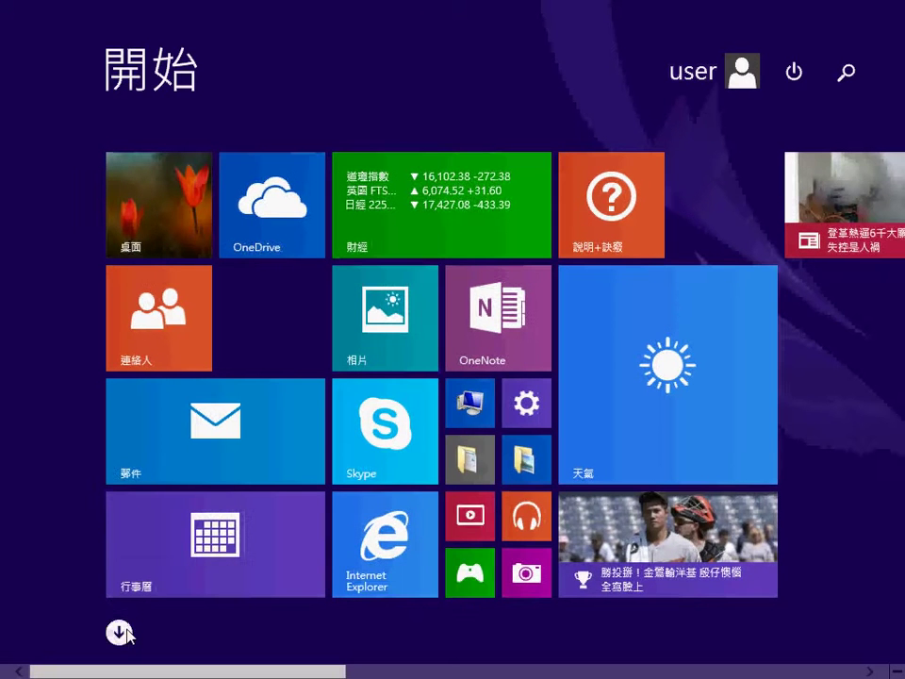
click(120, 632)
scroll(122, 634, down, 5)
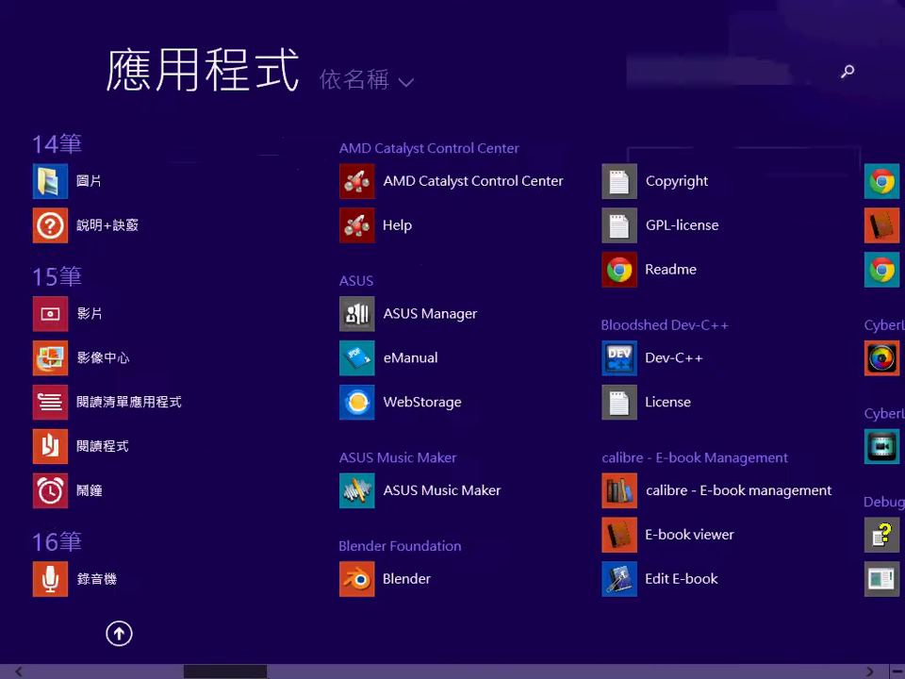
scroll(453, 378, down, 10)
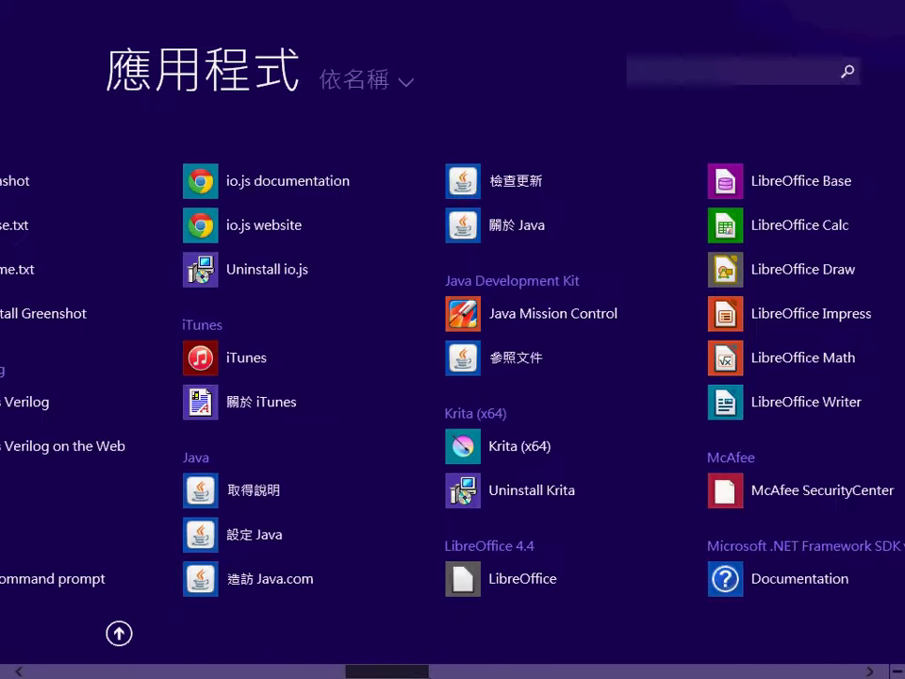
scroll(453, 378, down, 8)
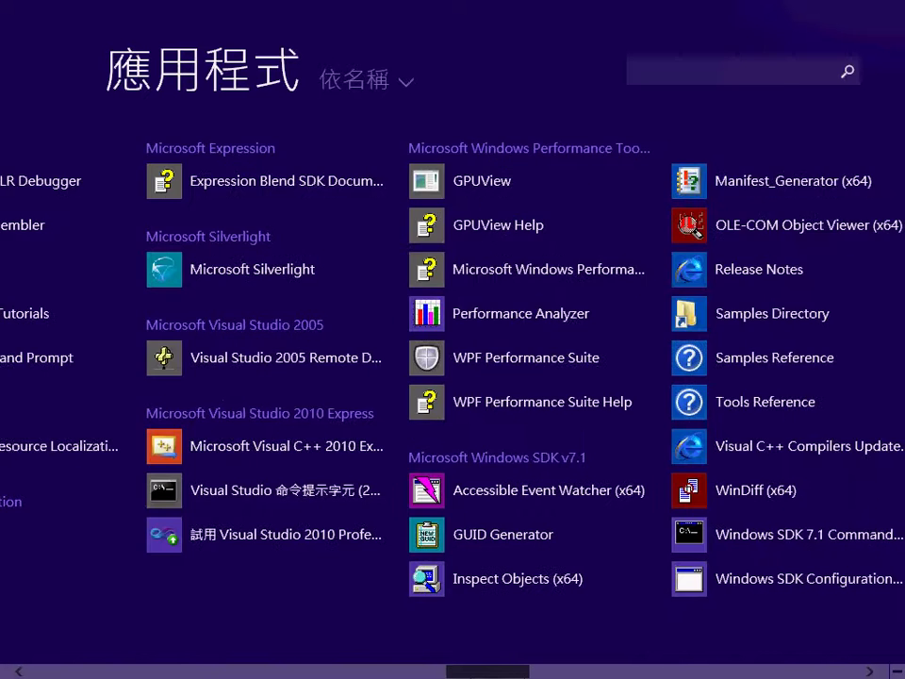
scroll(452, 378, down, 2)
scroll(452, 378, up, 2)
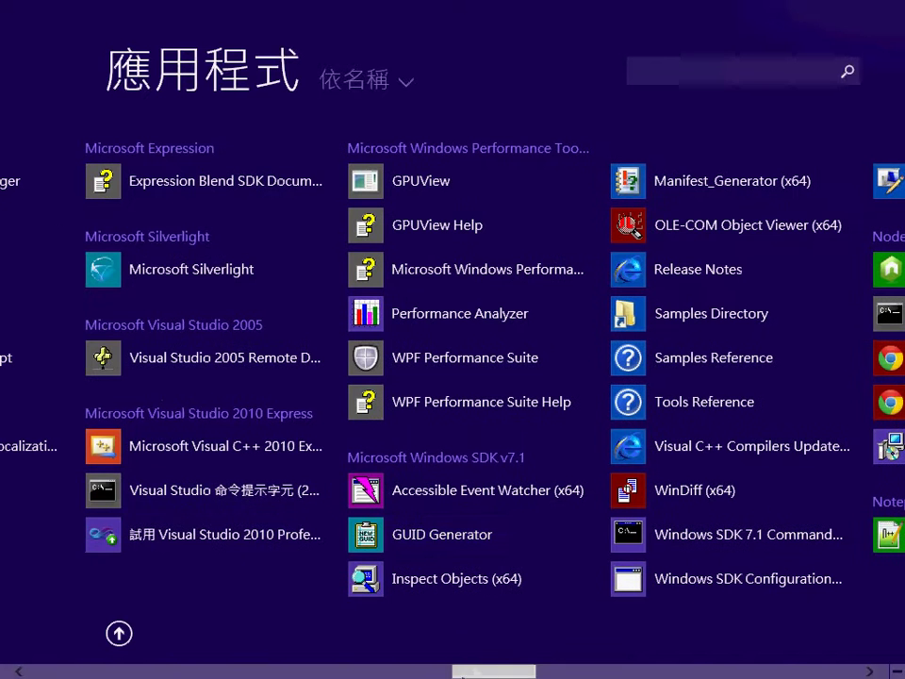
scroll(489, 677, down, 2)
scroll(489, 675, down, 2)
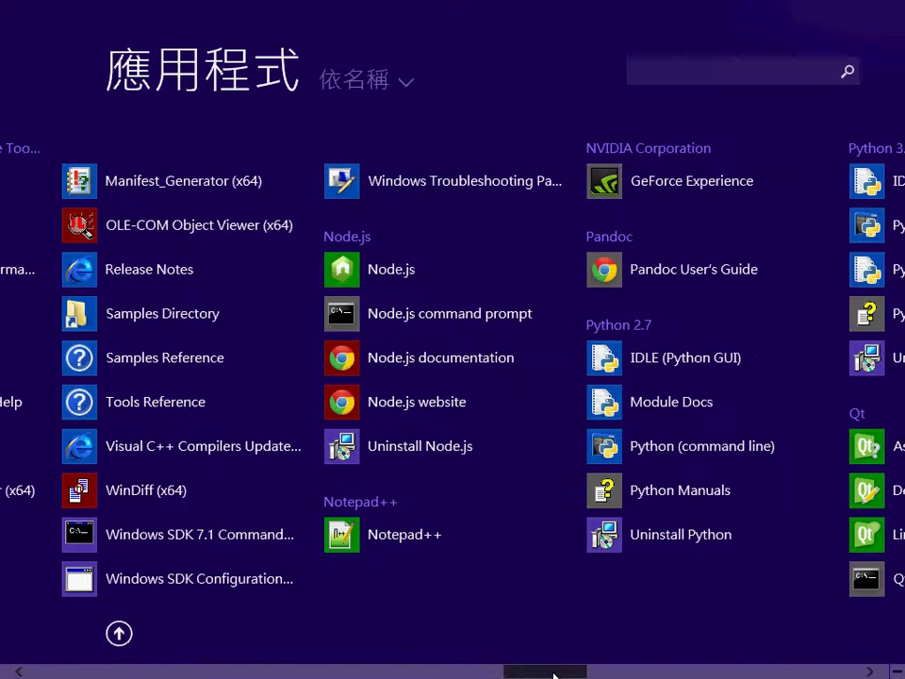
drag(554, 675, 630, 675)
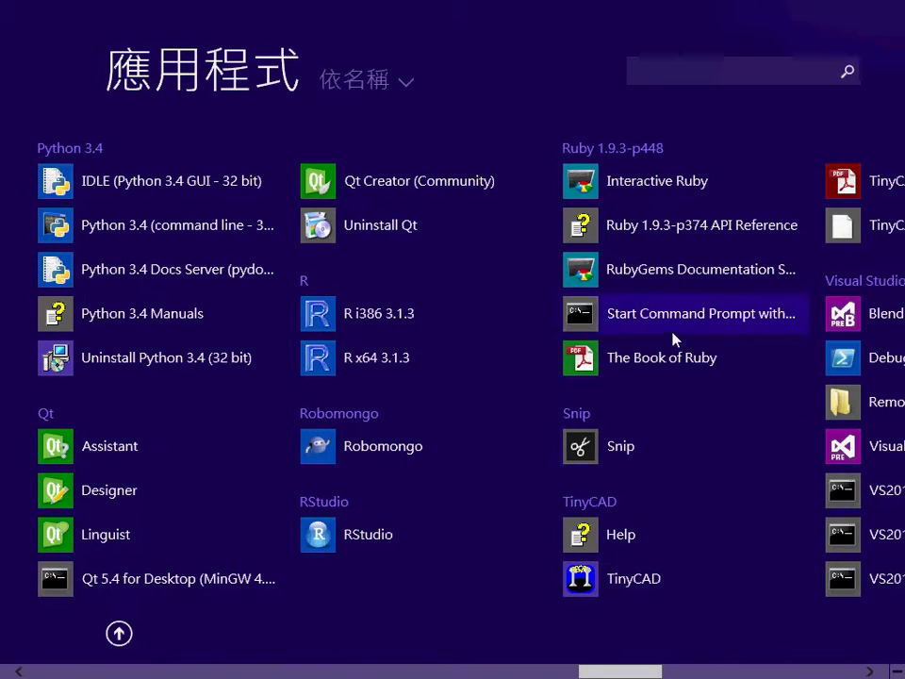
scroll(651, 673, down, 3)
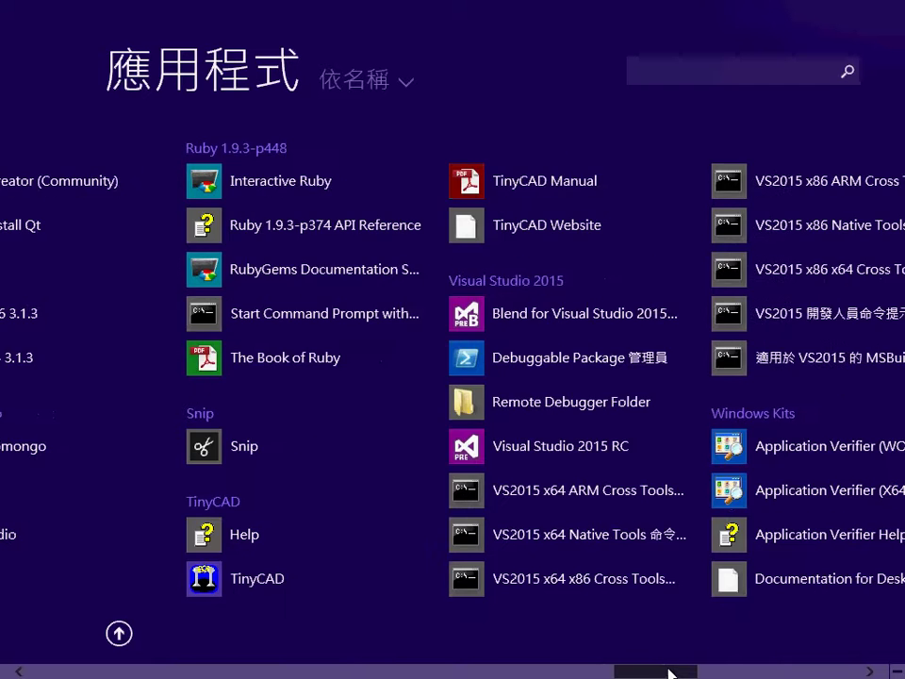
drag(668, 673, 737, 670)
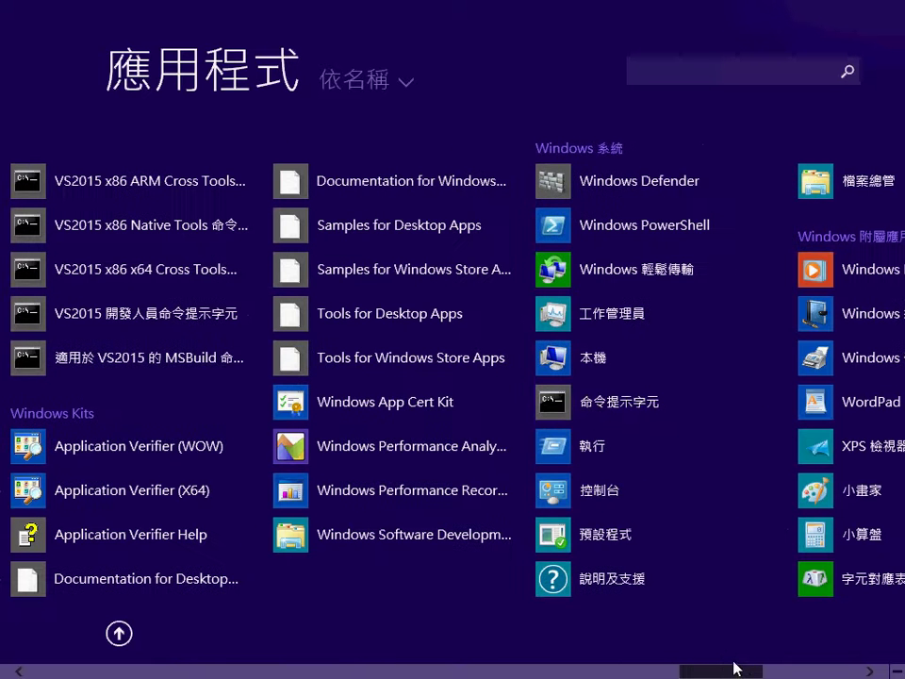
right_click(598, 405)
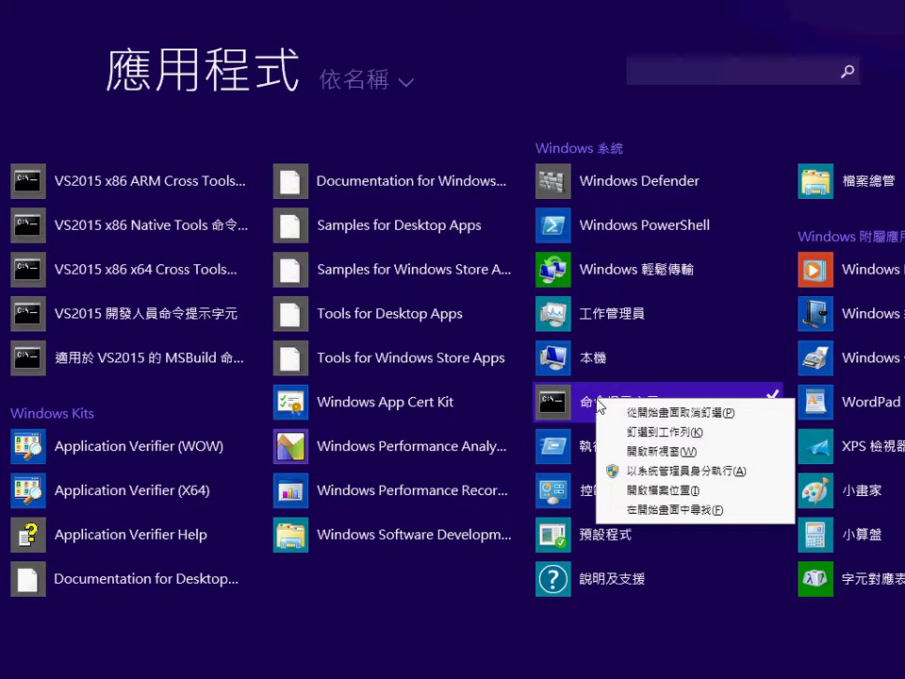
click(660, 498)
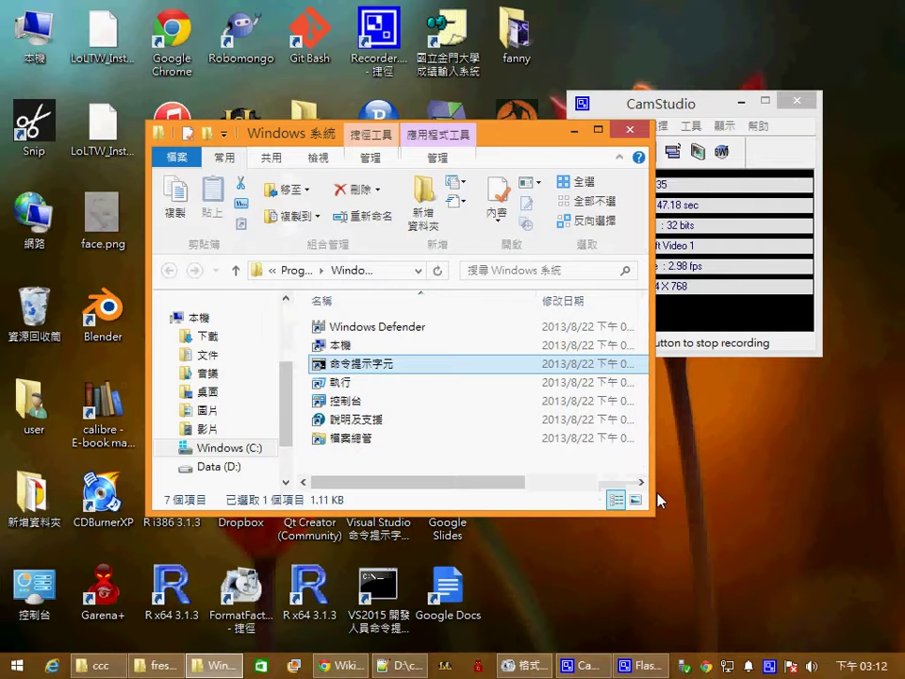
Send a shortcut of 命令提示字元 to the desktop and close the Windows 系統 folder window.
right_click(390, 370)
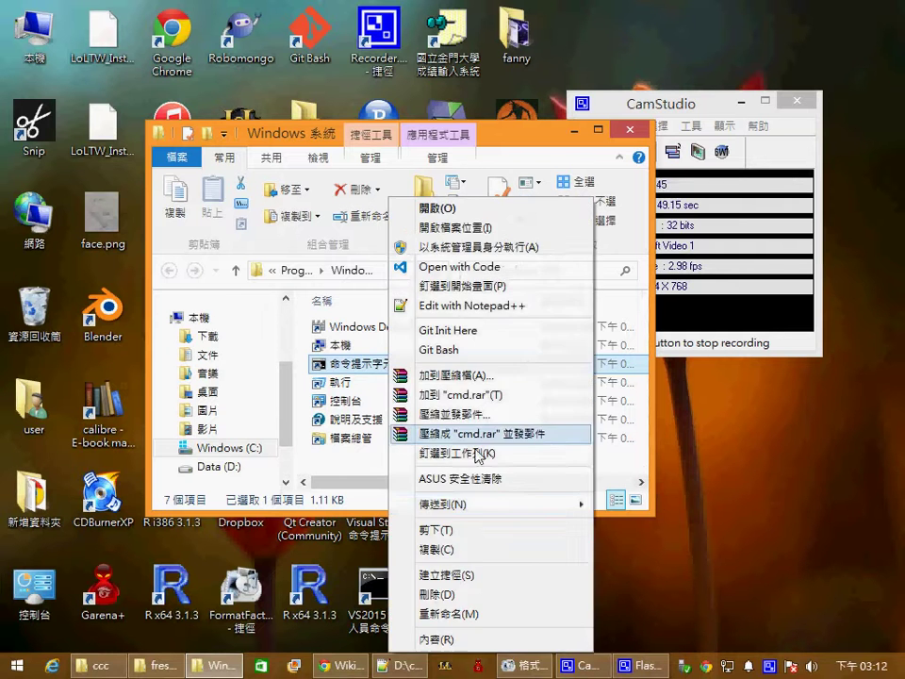
mouse_move(522, 509)
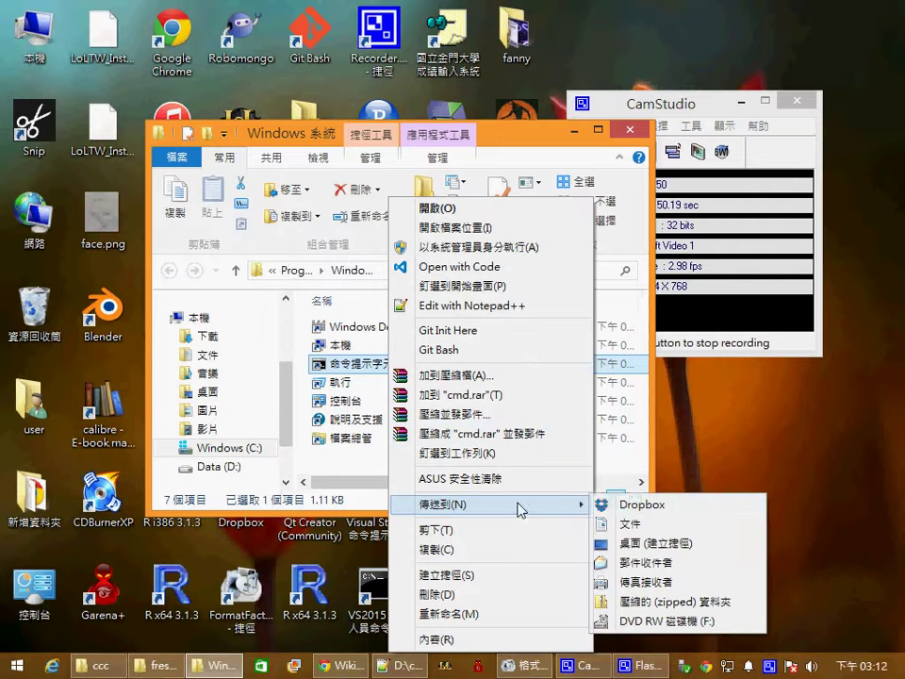
click(645, 545)
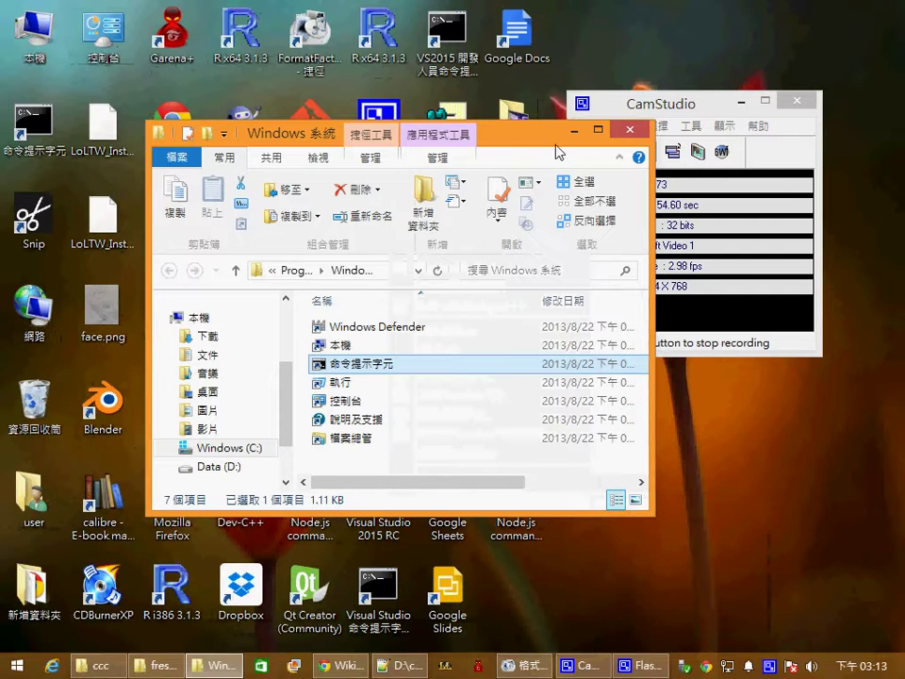
key(alt+F4)
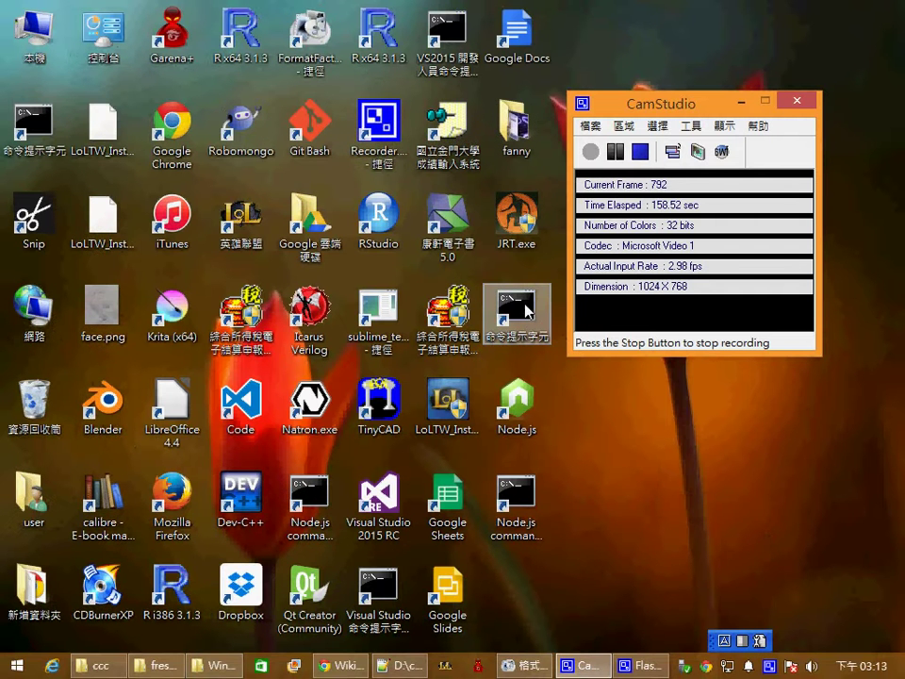
Move the CamStudio window aside, launch 命令提示字元 from its desktop shortcut and reposition the console window.
drag(693, 108, 758, 105)
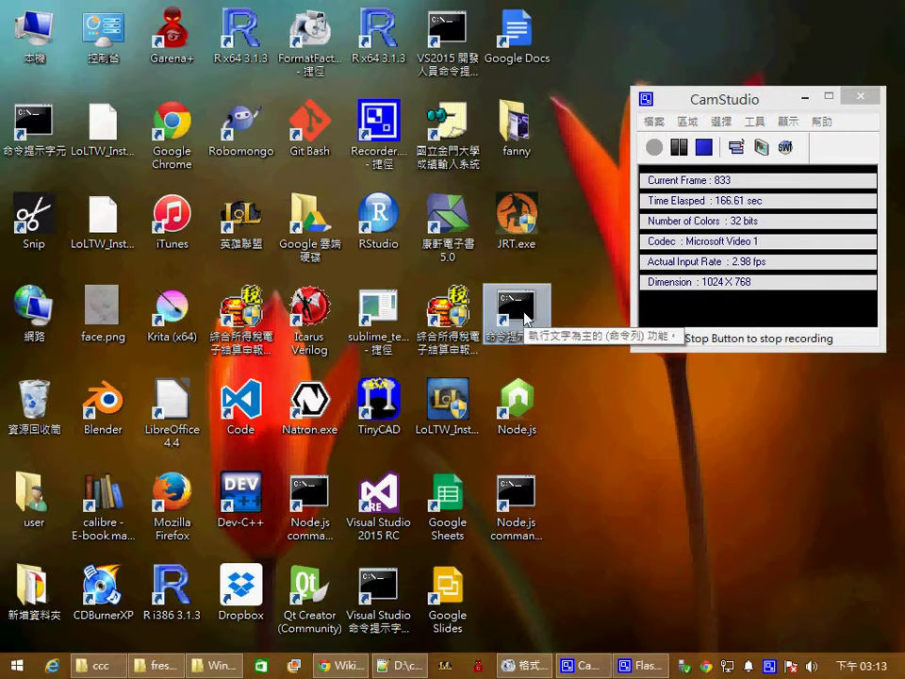
double_click(525, 319)
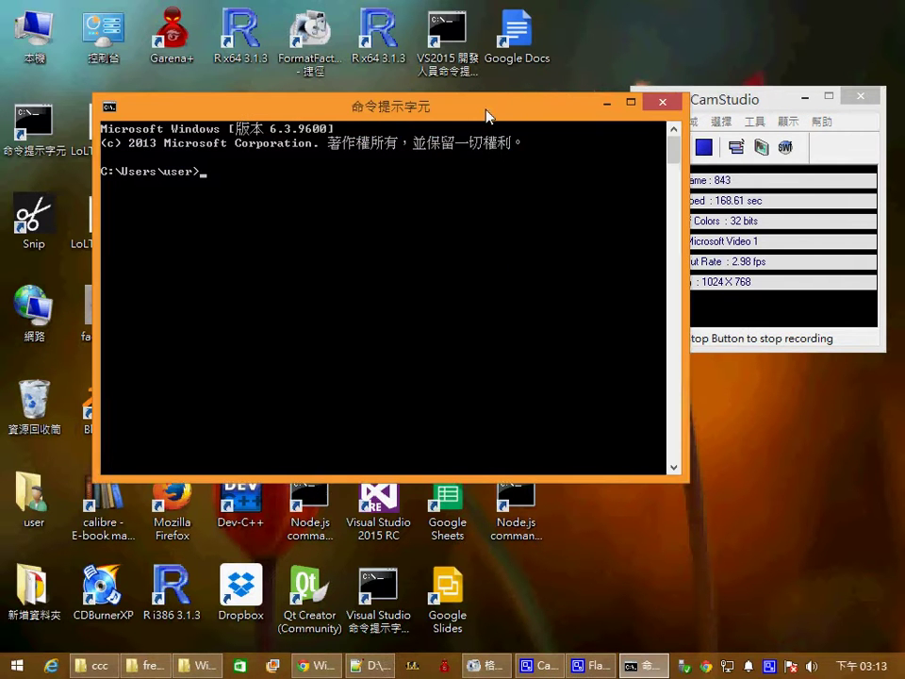
drag(489, 115, 427, 107)
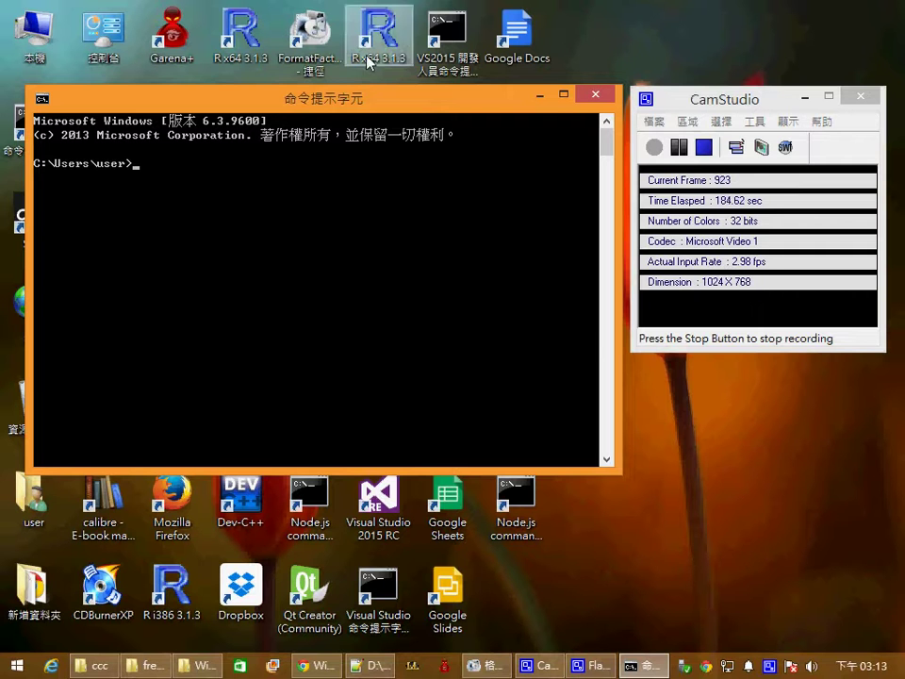
drag(424, 103, 536, 69)
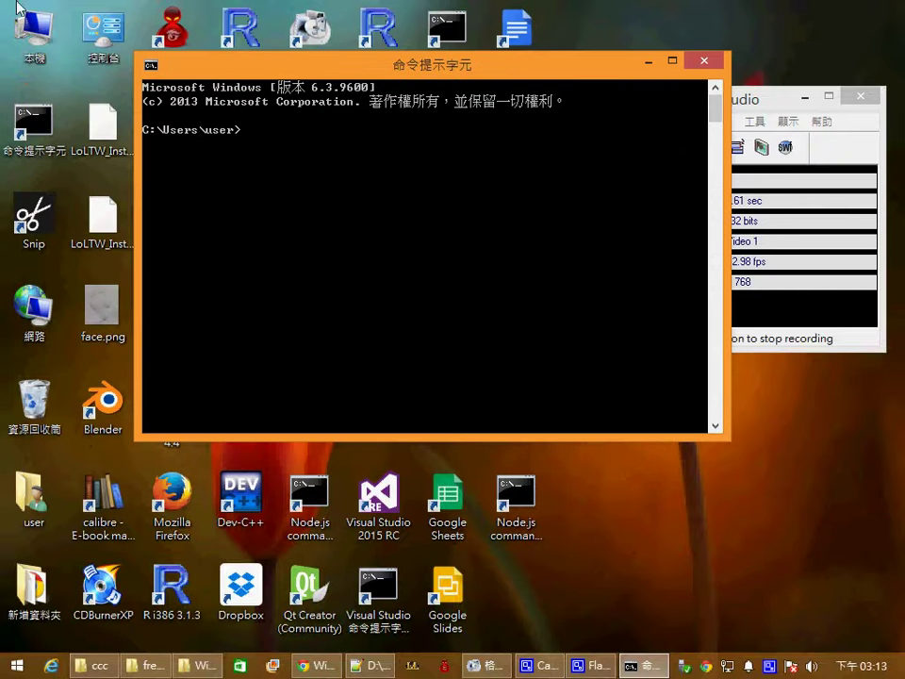
Open 本機 from the desktop and place its window beside the command prompt so the C:\Users\user> prompt stays readable.
click(33, 54)
double_click(33, 57)
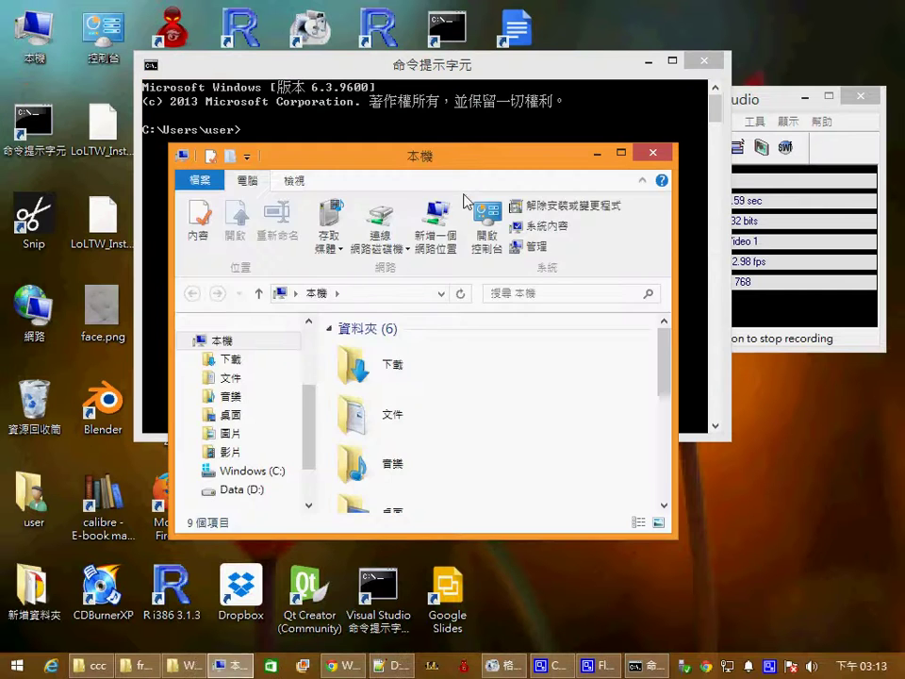
drag(474, 161, 692, 115)
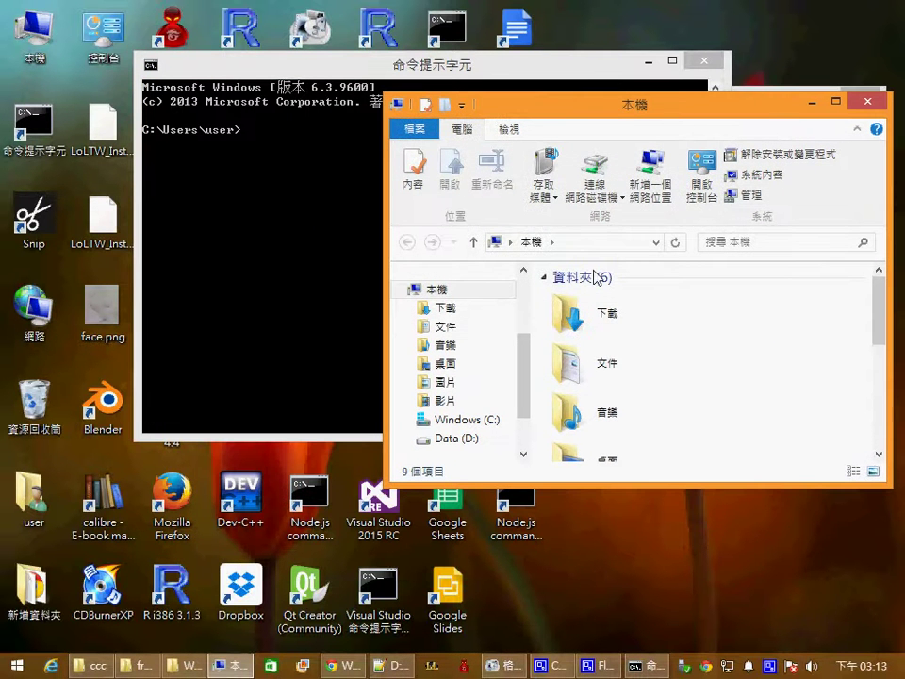
drag(623, 115, 649, 112)
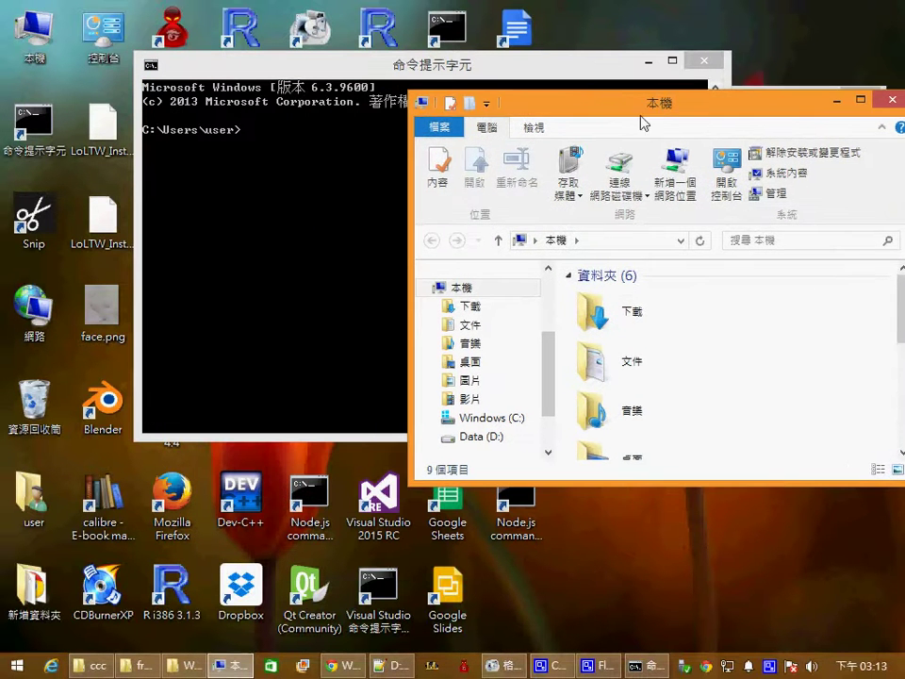
View the contents of drive Windows (C:) and drive Data (D:).
mouse_move(552, 365)
mouse_down()
mouse_move(551, 288)
mouse_move(553, 366)
mouse_up()
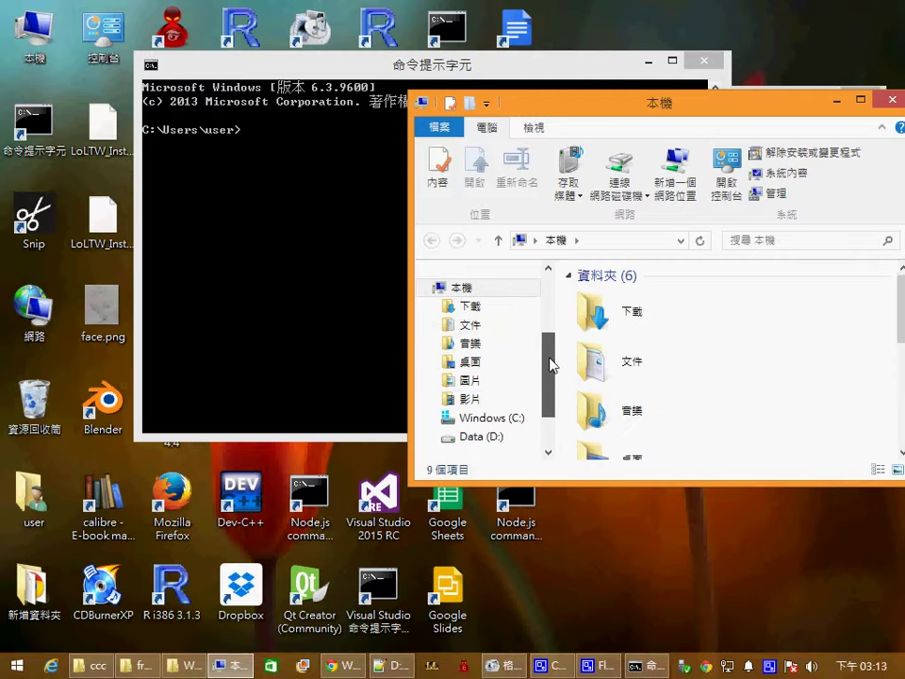
click(510, 419)
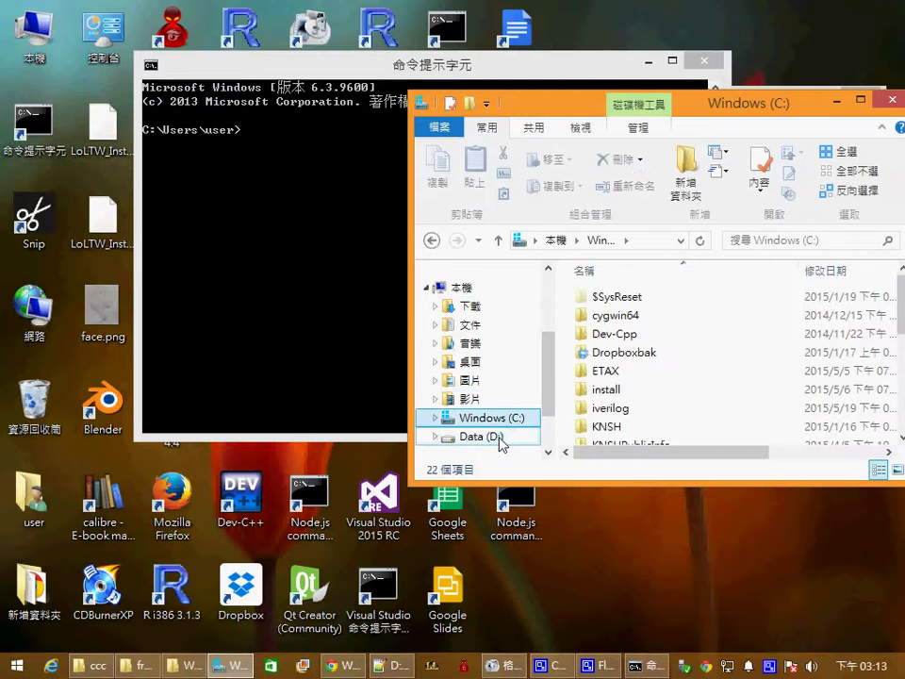
click(483, 437)
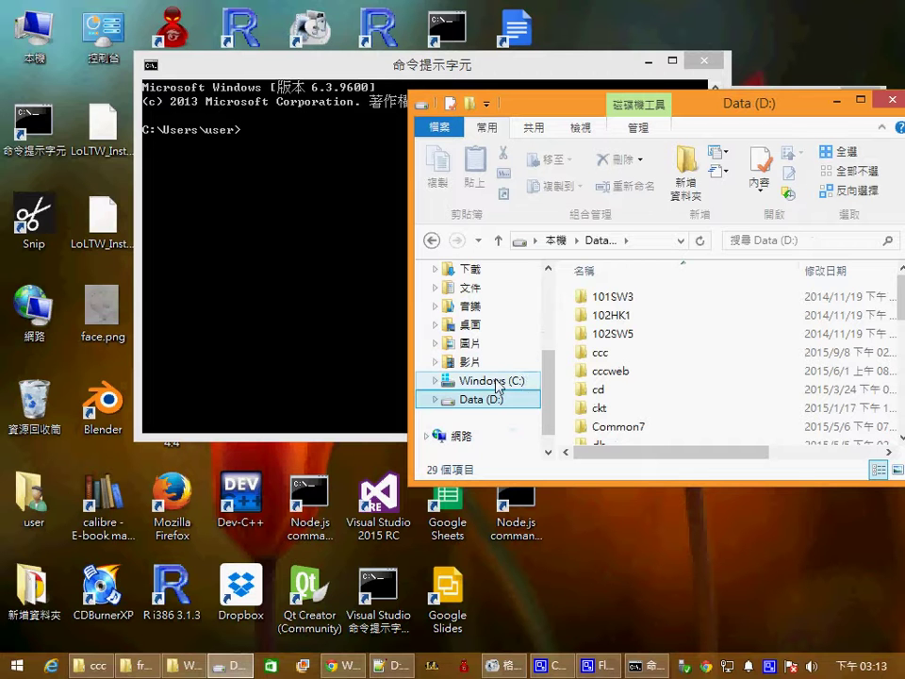
Return to drive C:, open the user folder inside 使用者 and show its full path in editable form.
click(441, 379)
scroll(898, 344, down, 2)
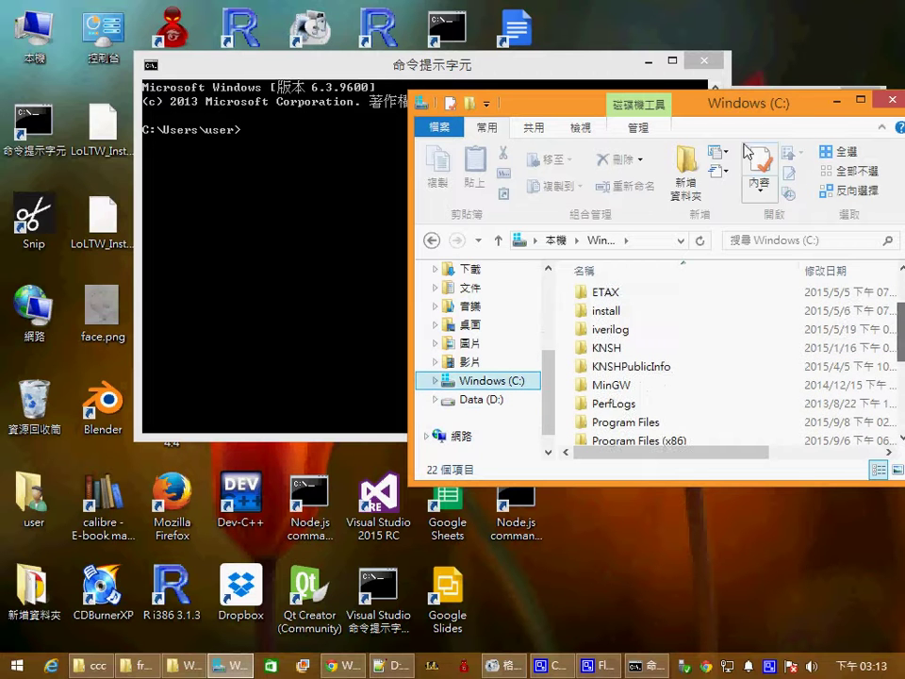
drag(751, 112, 717, 102)
scroll(865, 334, down, 3)
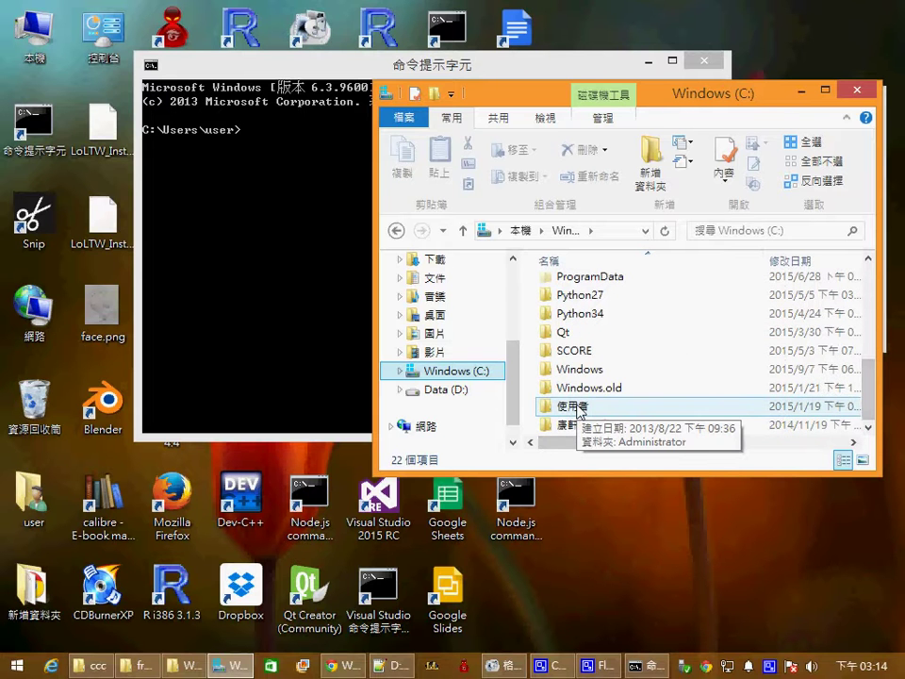
double_click(576, 407)
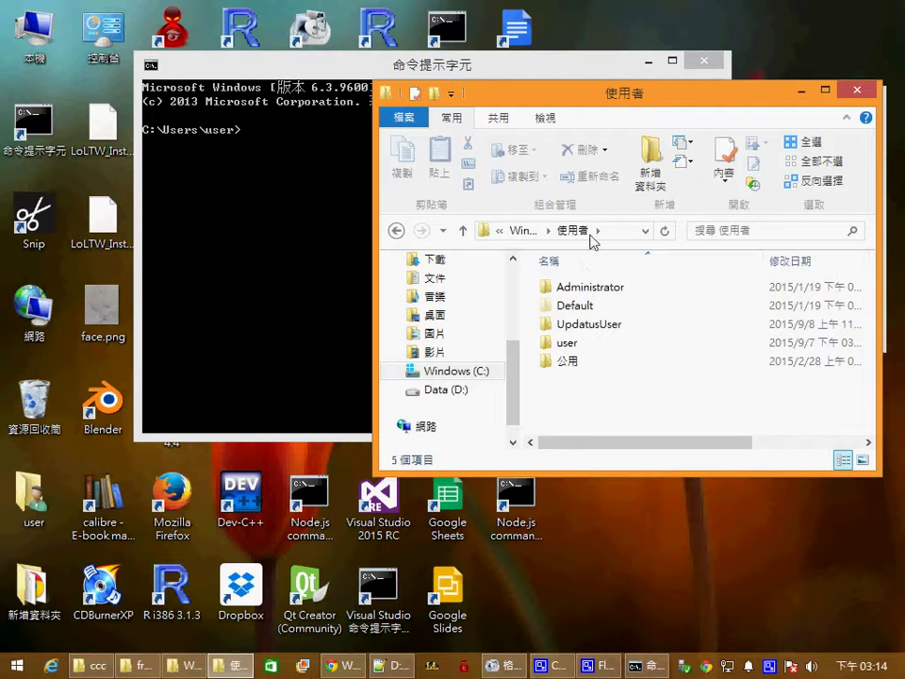
click(576, 347)
double_click(573, 346)
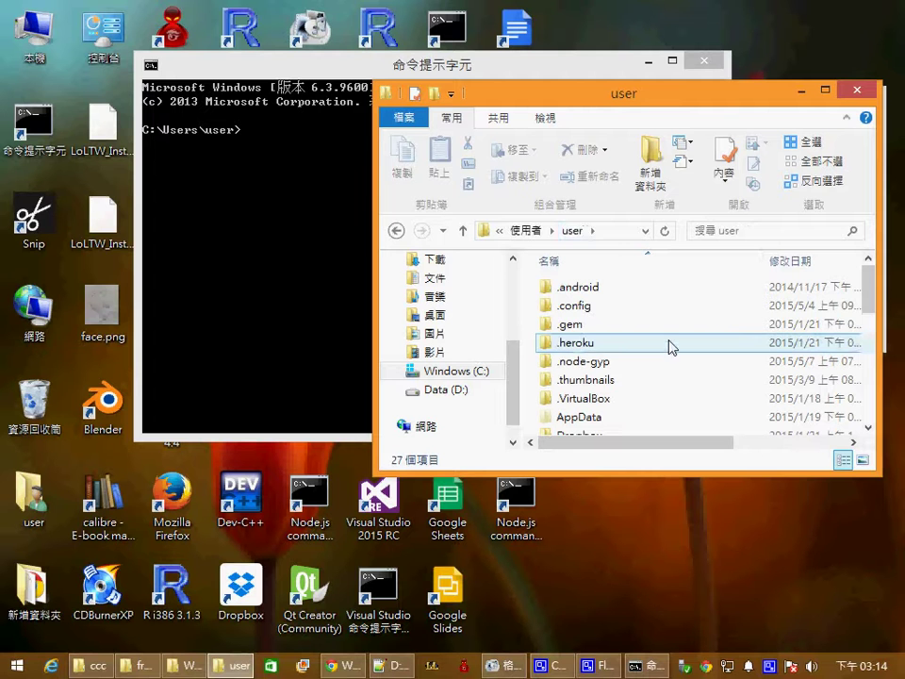
click(611, 234)
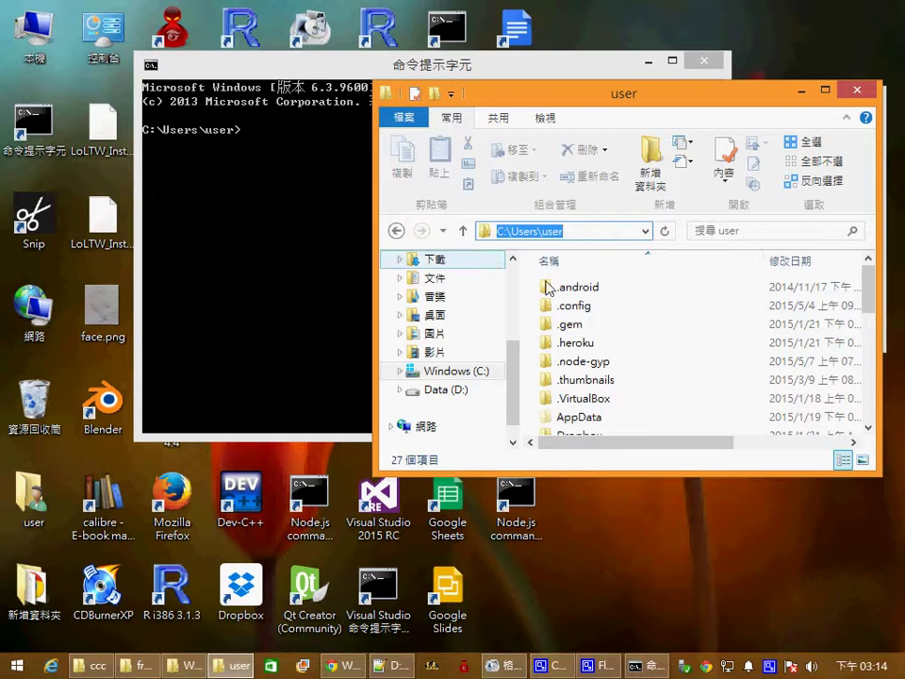
Create a folder named test on drive Data (D:) and open it in File Explorer.
click(461, 388)
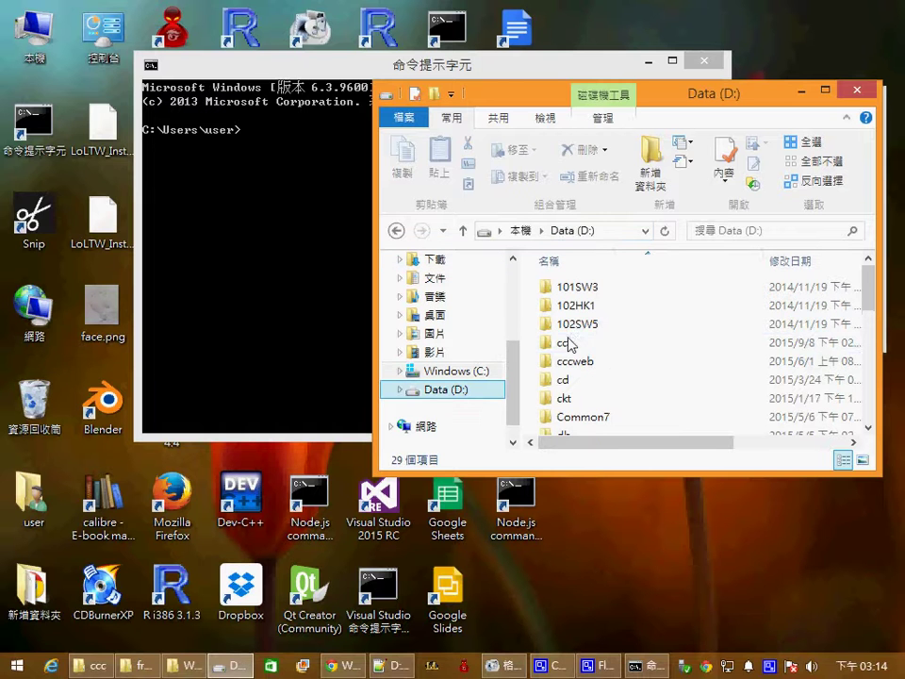
right_click(655, 361)
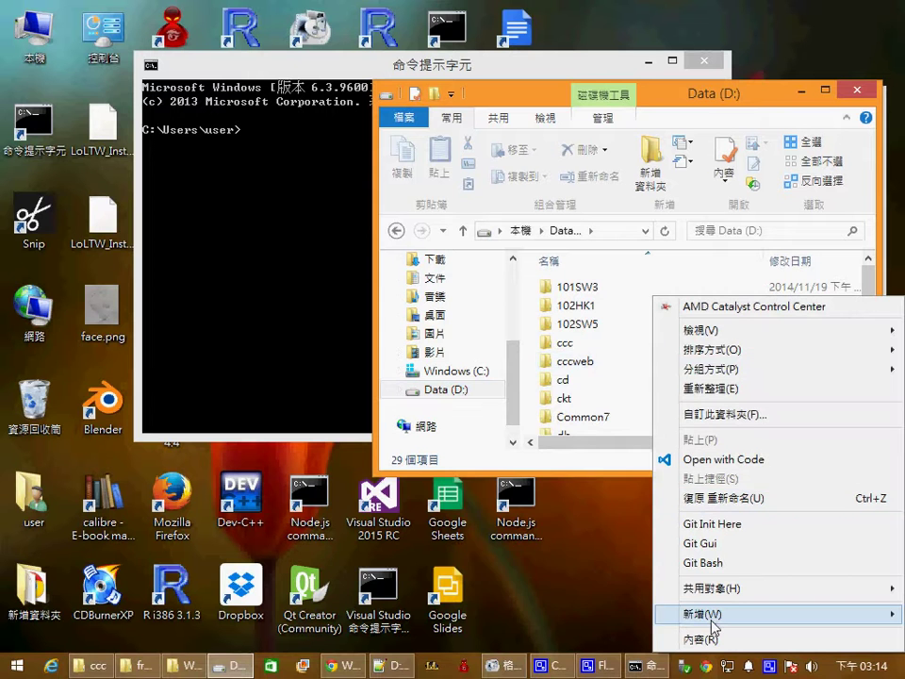
mouse_move(712, 621)
click(534, 375)
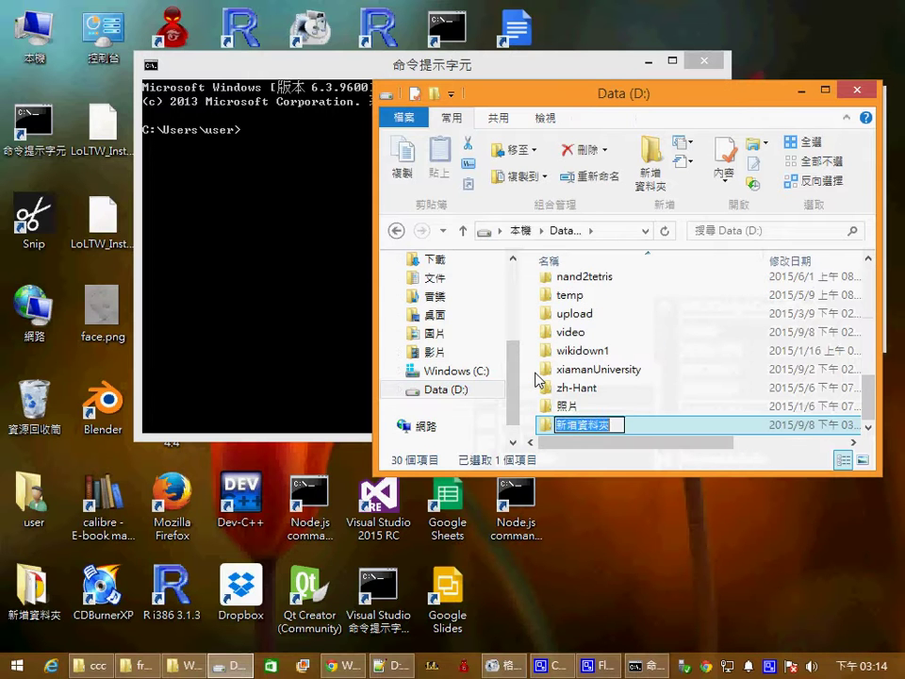
text(test)
key(Return)
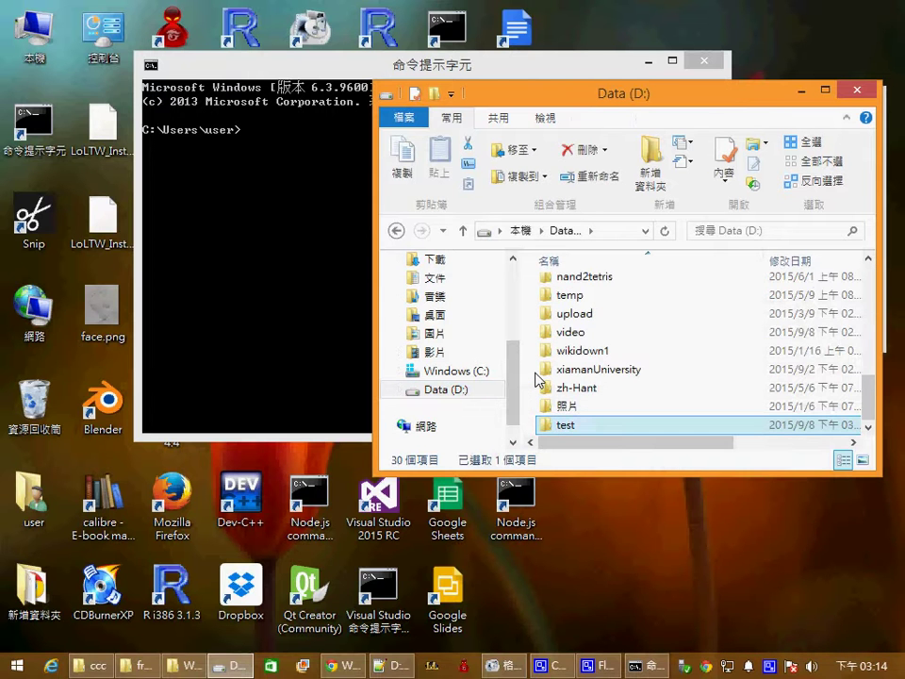
double_click(565, 426)
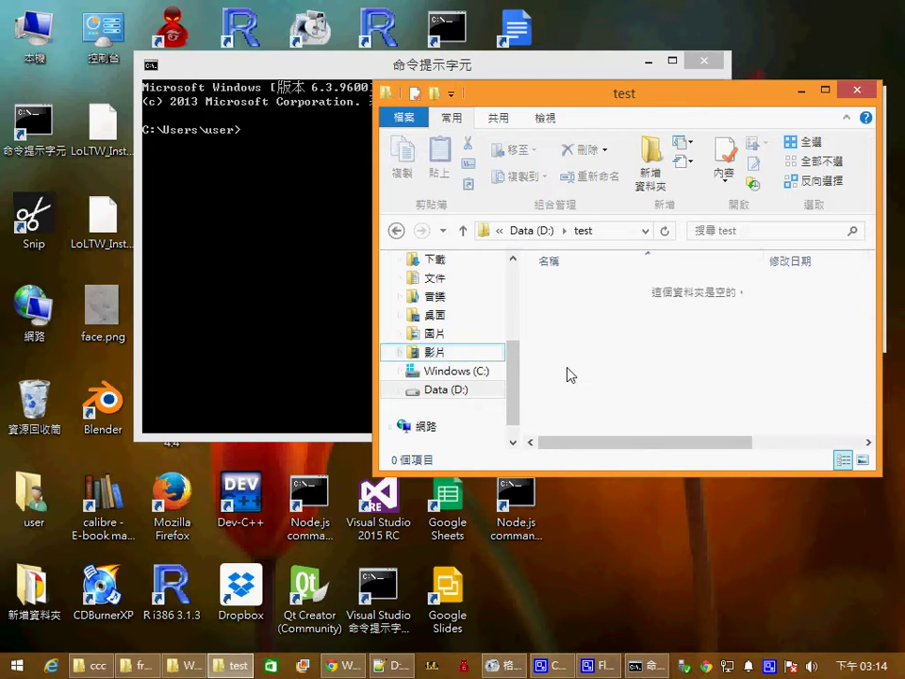
Narrow the command prompt window and move it beside File Explorer so the test folder's path stays readable.
click(297, 308)
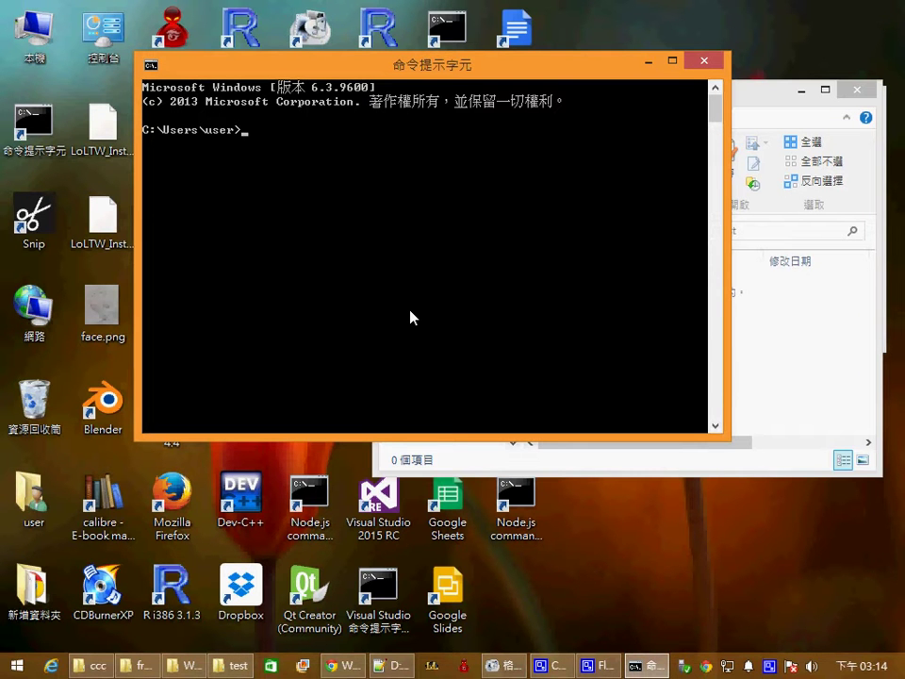
drag(729, 208, 571, 191)
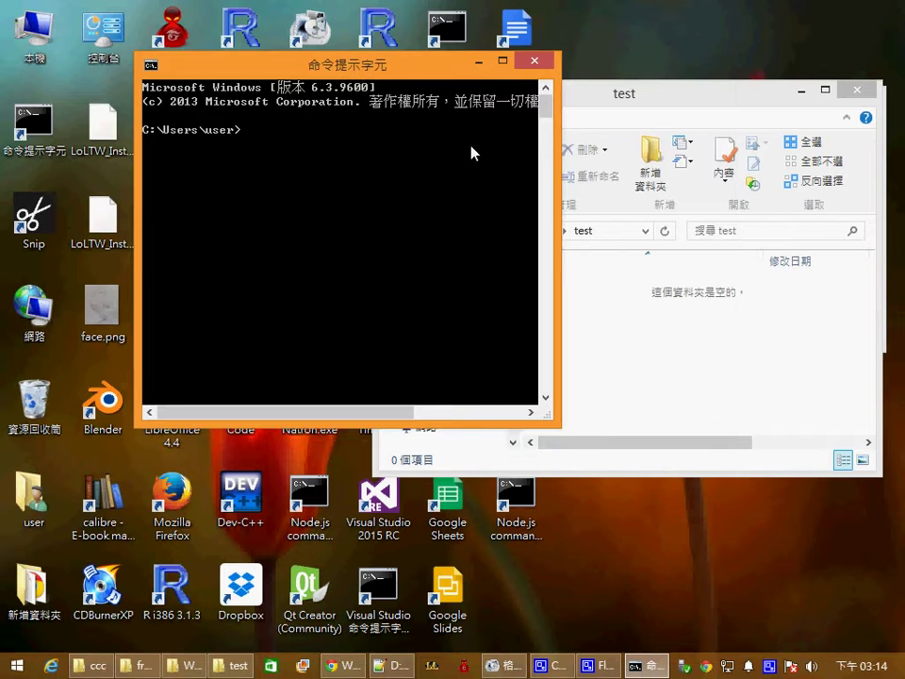
drag(412, 75, 329, 113)
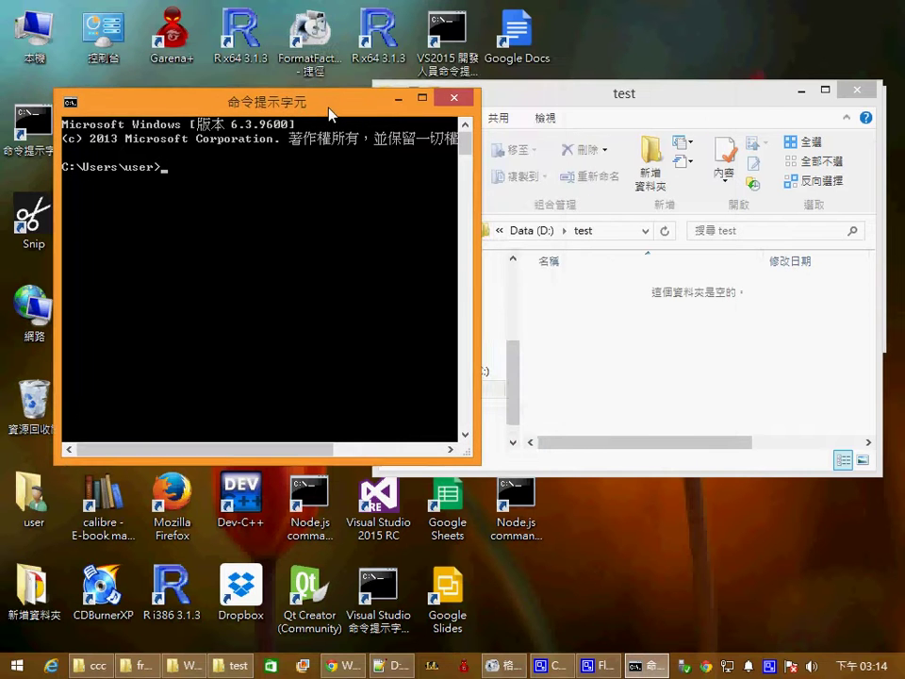
Switch the command prompt to drive d: and change into the folder with cd test.
text(d:)
key(Return)
text(cd test)
key(Return)
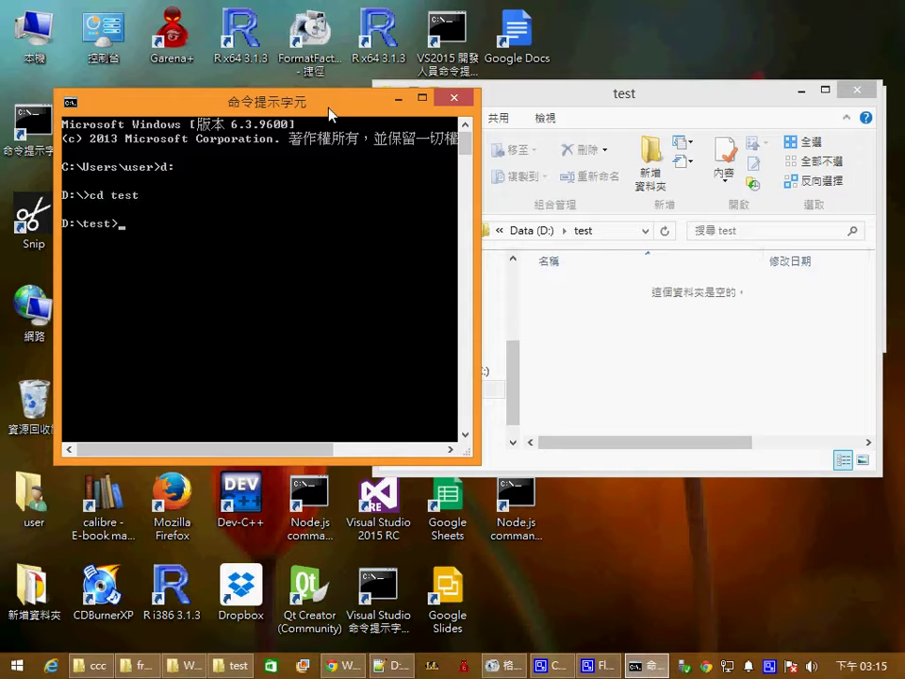
List the contents of D:\test with dir in the command prompt.
right_click(580, 327)
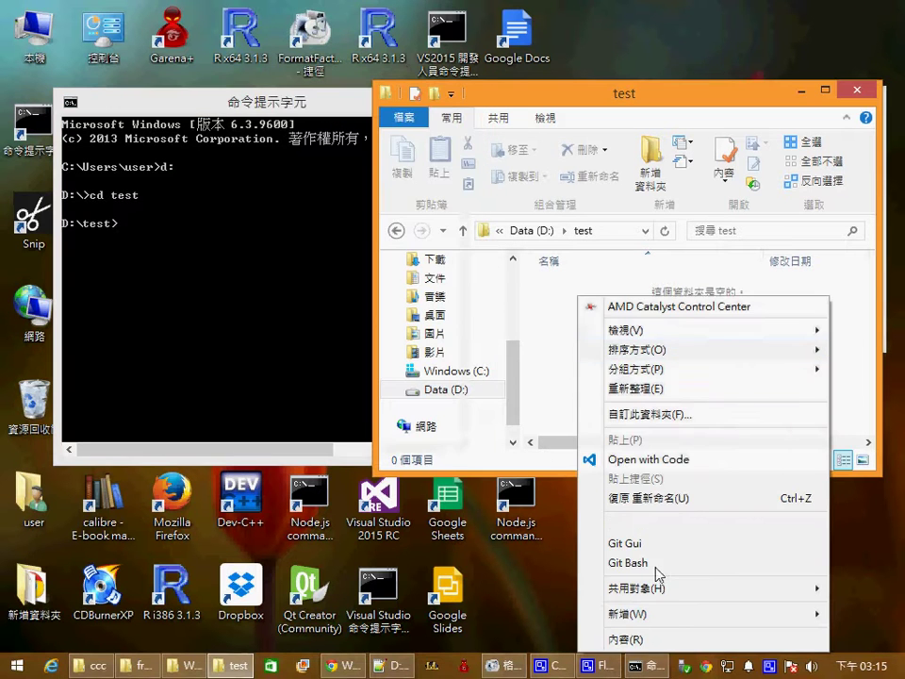
mouse_move(678, 613)
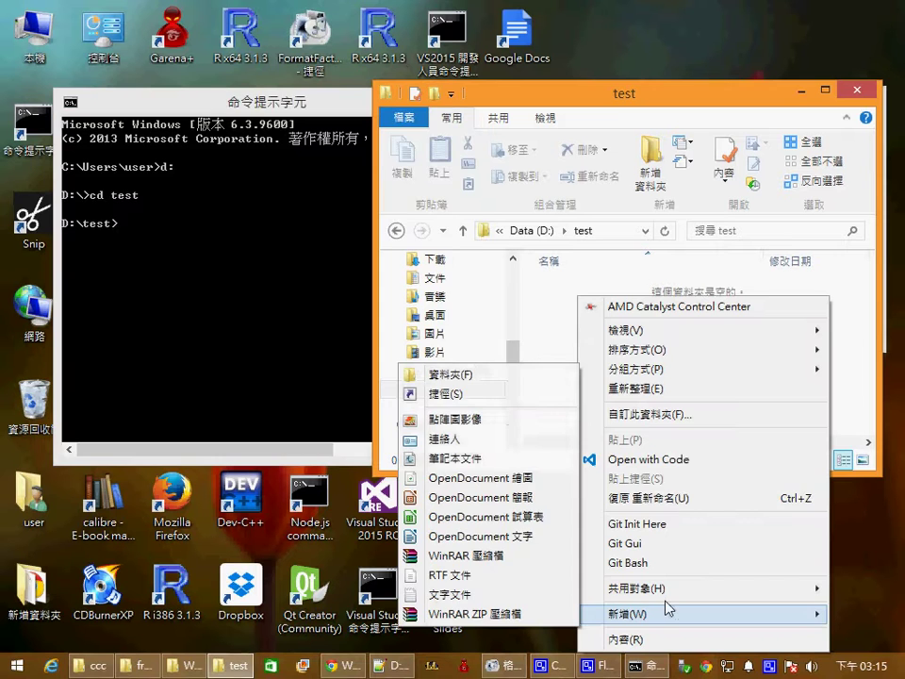
click(198, 345)
text(dir)
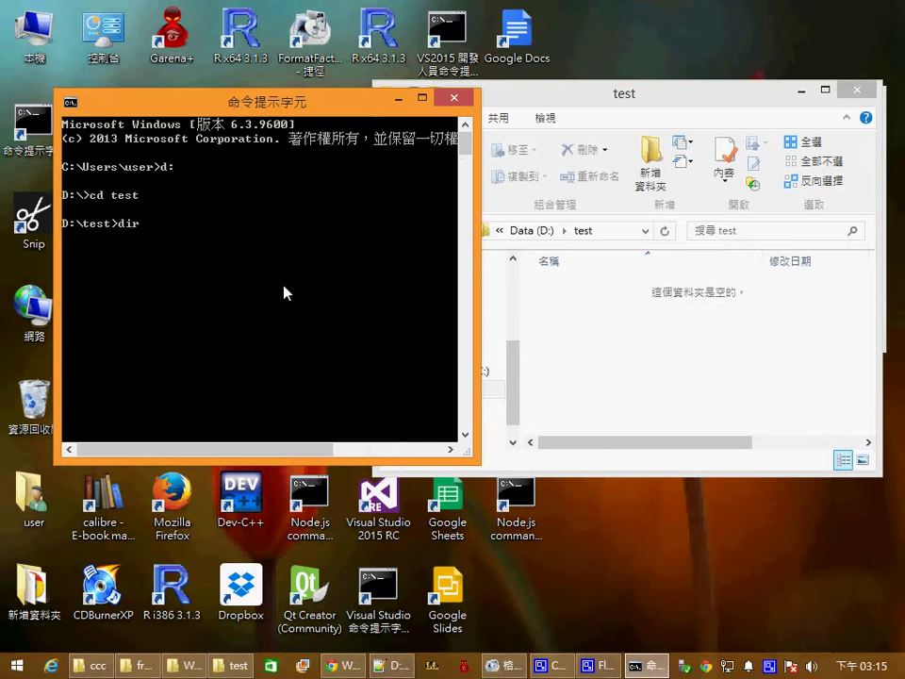
key(Return)
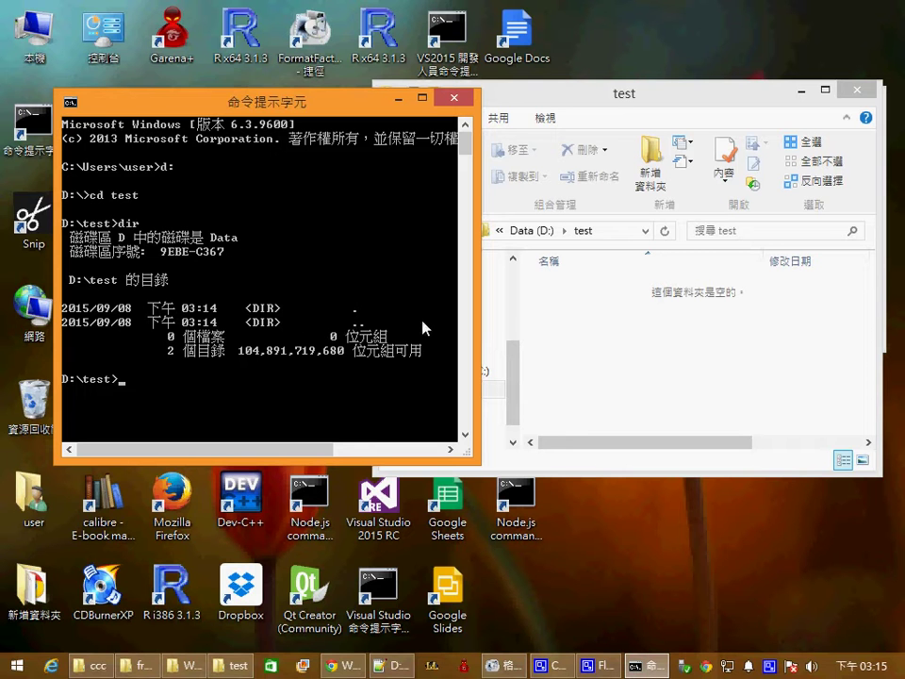
Run cd . to stay in the current folder and cd .. to move up to its parent.
text(cd .)
key(Return)
text(cd ..)
key(Return)
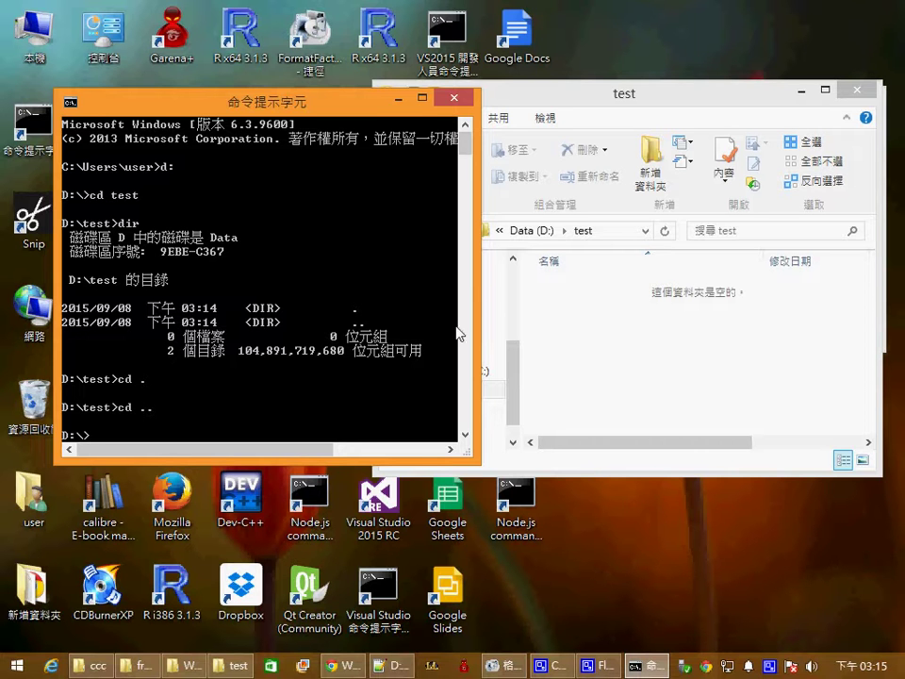
Return File Explorer to drive Data (D:) and run dir in the command prompt to compare both listings of D:\.
click(524, 231)
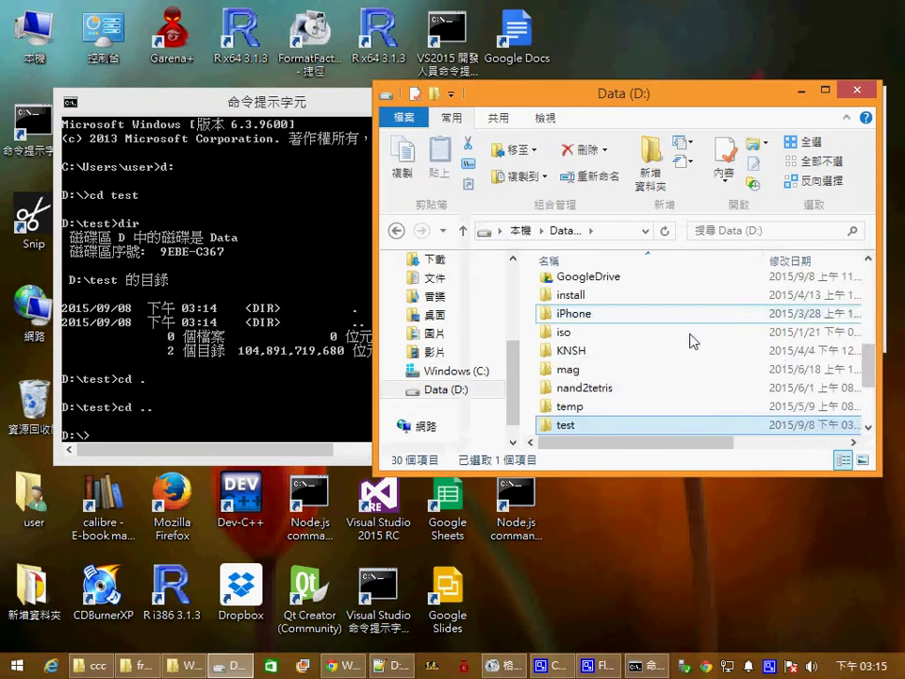
drag(869, 363, 883, 415)
click(137, 317)
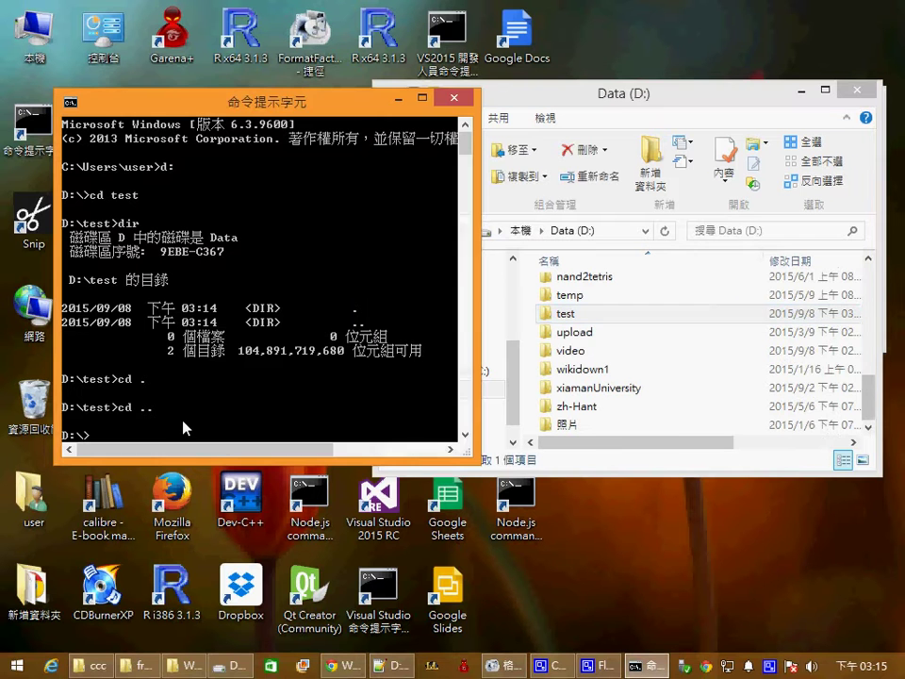
text(dir)
key(Return)
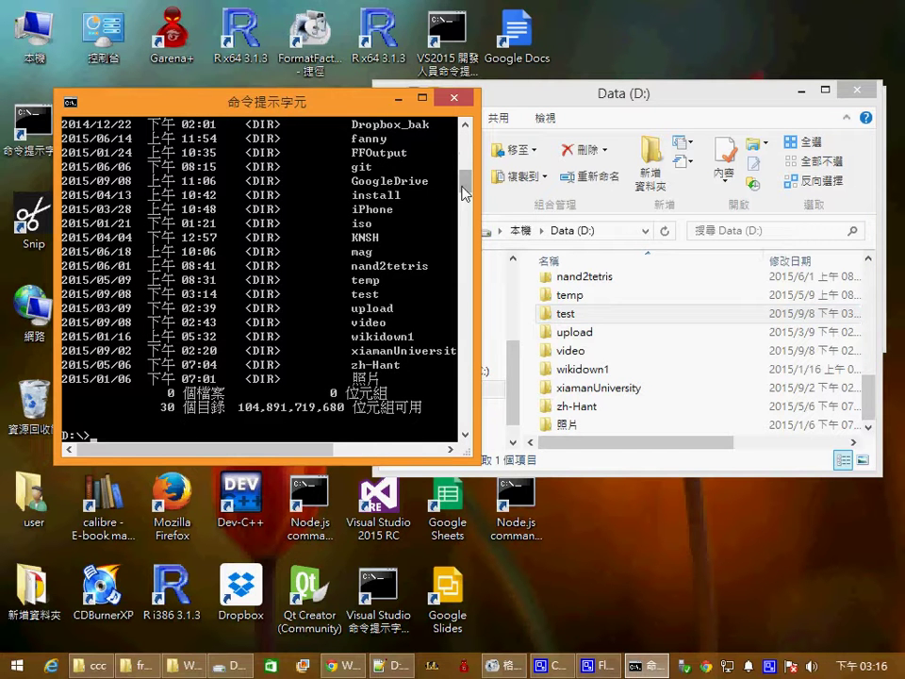
drag(463, 179, 468, 202)
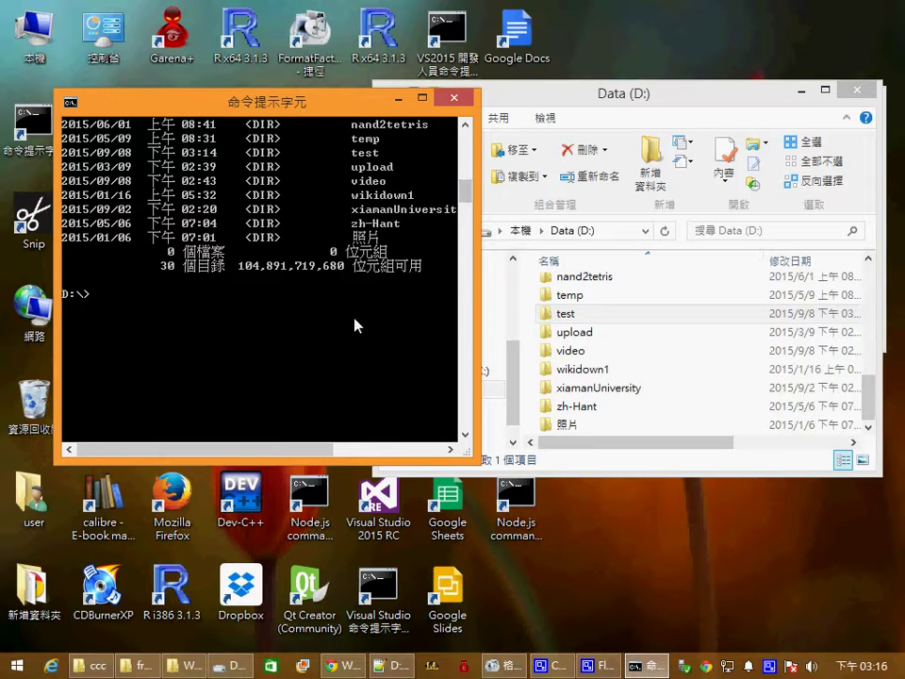
Open the test folder on drive Data (D:) in File Explorer again.
double_click(571, 316)
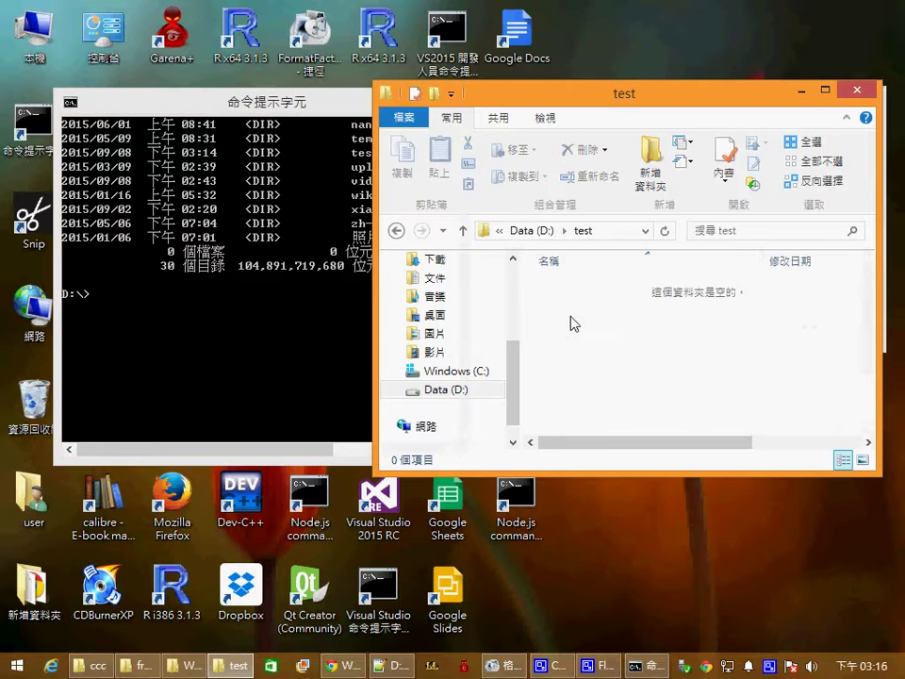